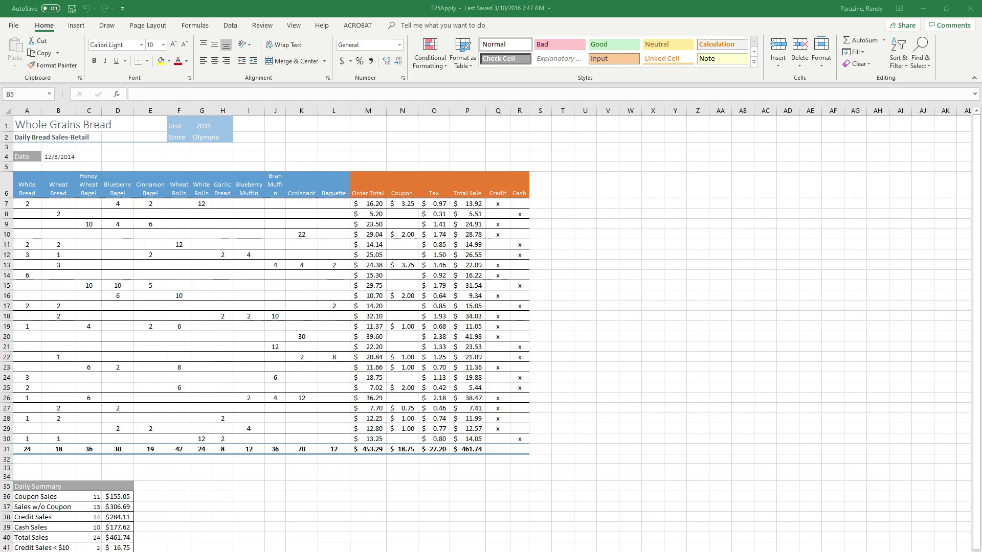
- Group every worksheet in the E25Apply workbook from the first sheet to the last
{"action": "key", "text": "ctrl+shift+Page_Down"}
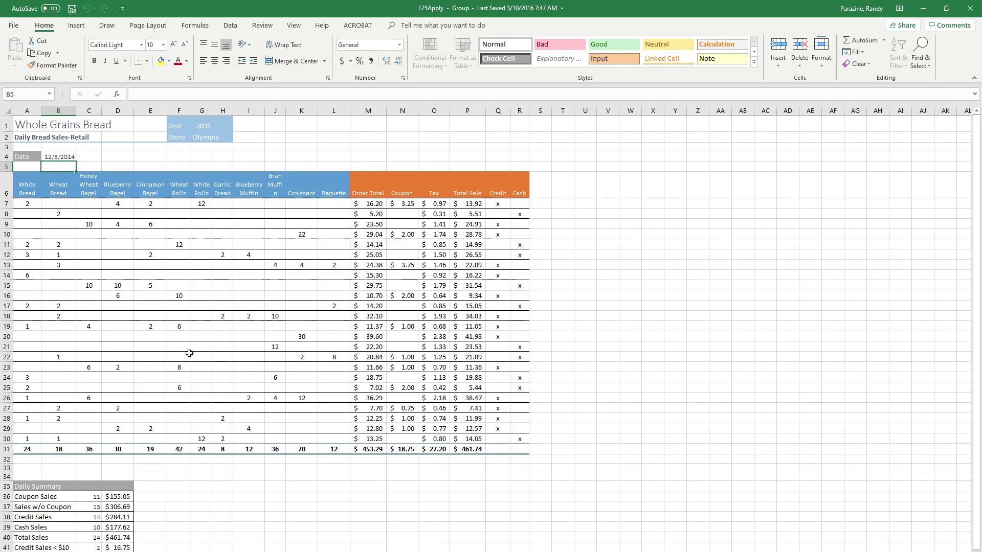
- Add a header with the author's name on the left, the current date centred and the page number on the right
{"action": "left_click", "coordinate": [78, 25]}
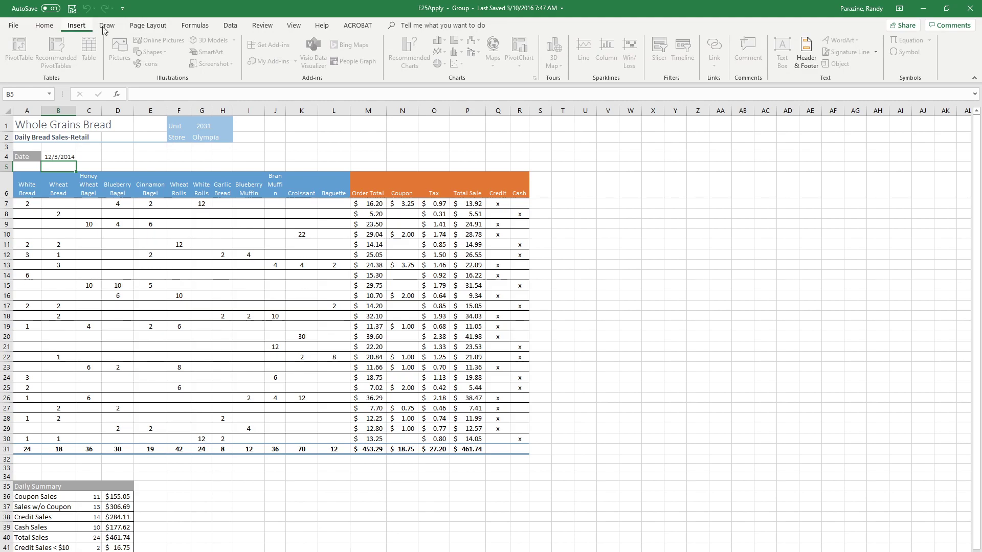
{"action": "left_click", "coordinate": [806, 51]}
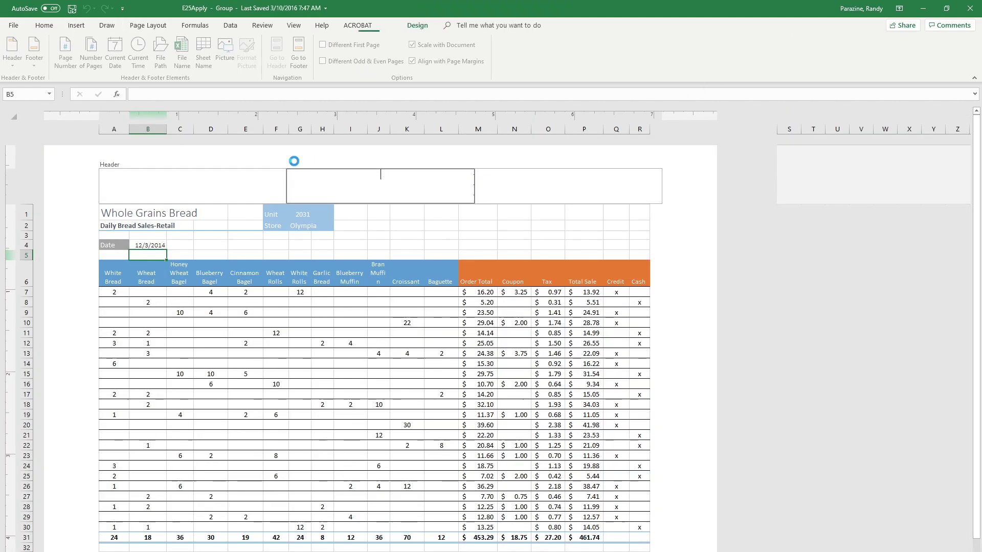
{"action": "left_click", "coordinate": [184, 183]}
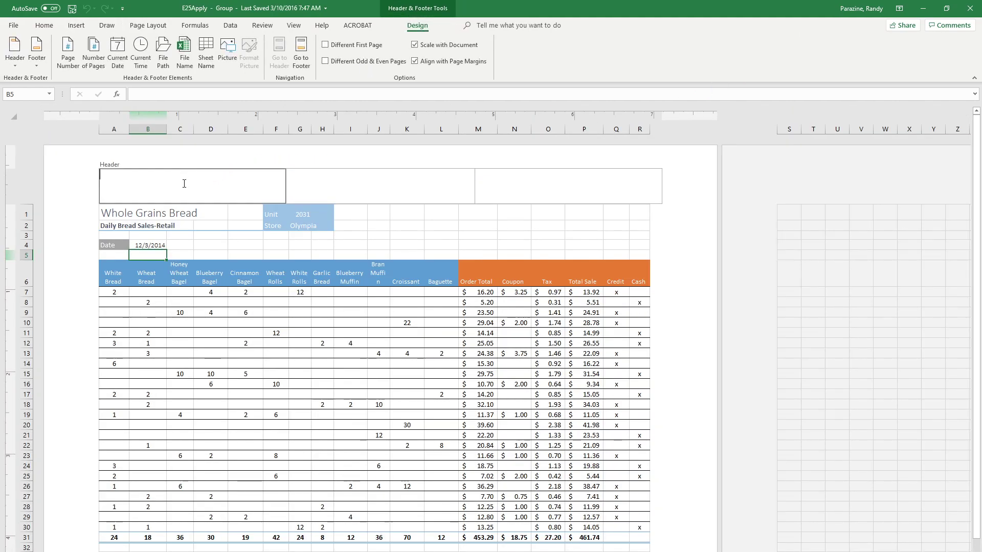
{"action": "type", "text": "Randy Parazine"}
{"action": "key", "text": "Tab"}
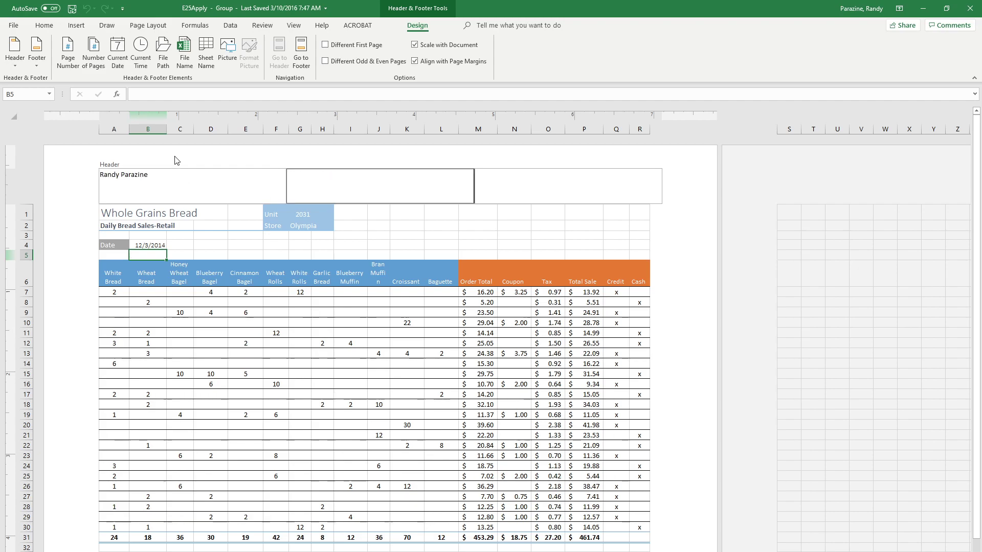
{"action": "left_click", "coordinate": [117, 51]}
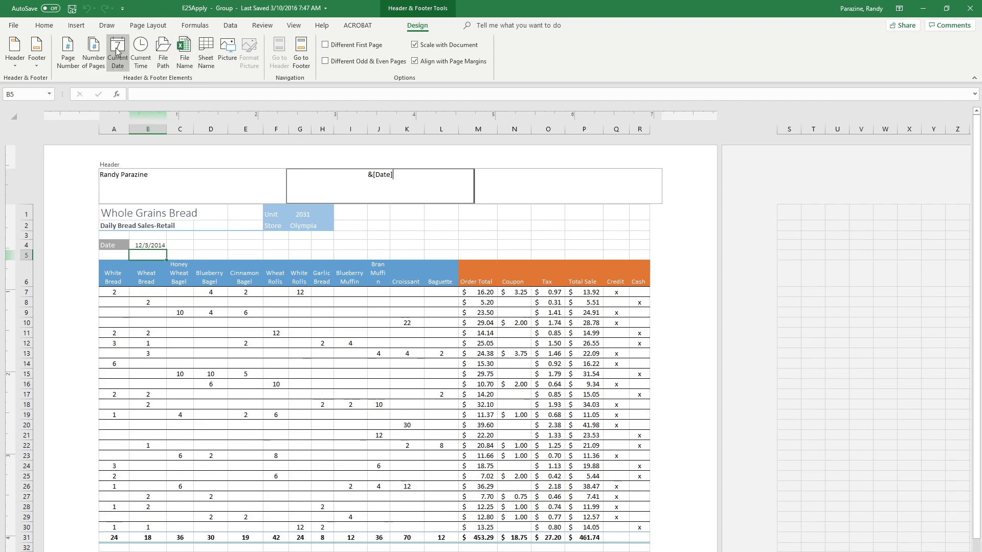
{"action": "key", "text": "Tab"}
{"action": "left_click", "coordinate": [68, 51]}
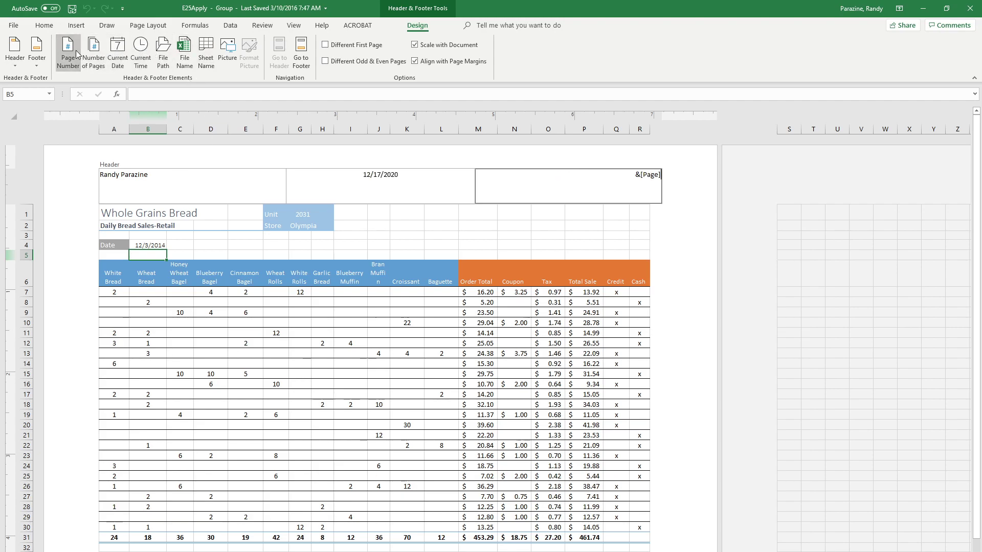
{"action": "left_click", "coordinate": [281, 349]}
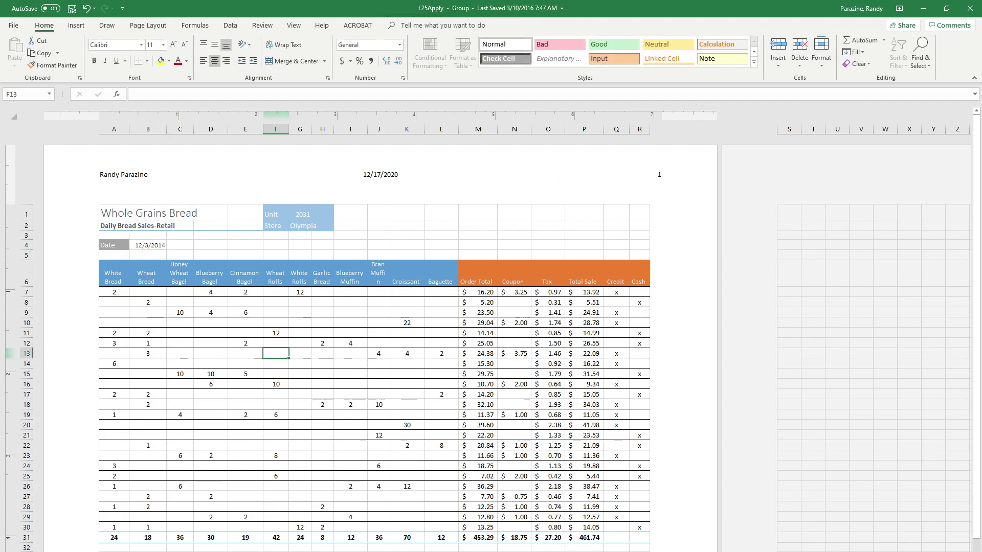
- Switch back to Normal view, ungroup the sheets, and move to the next sheet with the 3-D charts
{"action": "key", "text": "alt+w"}
{"action": "key", "text": "l"}
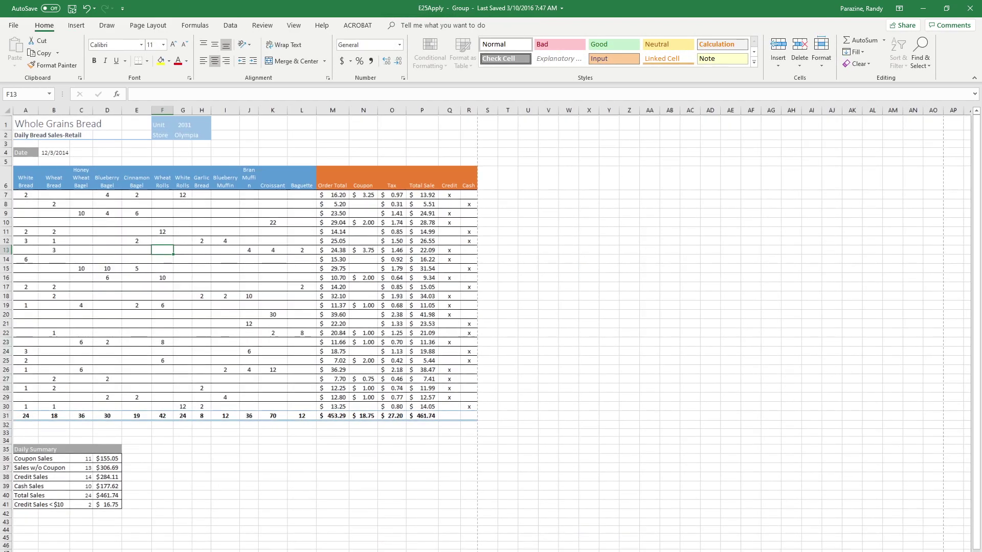
{"action": "right_click", "coordinate": [64, 551]}
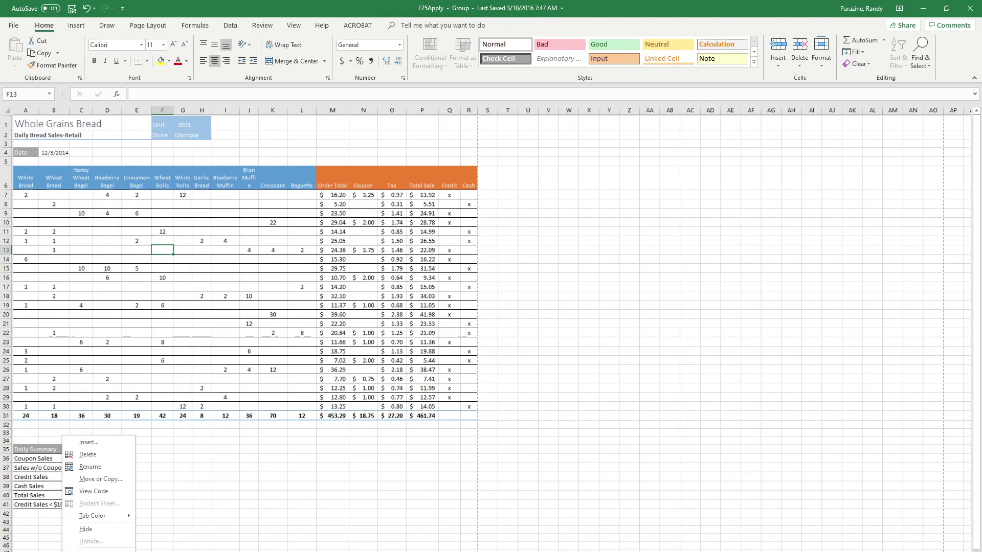
{"action": "left_click", "coordinate": [95, 551]}
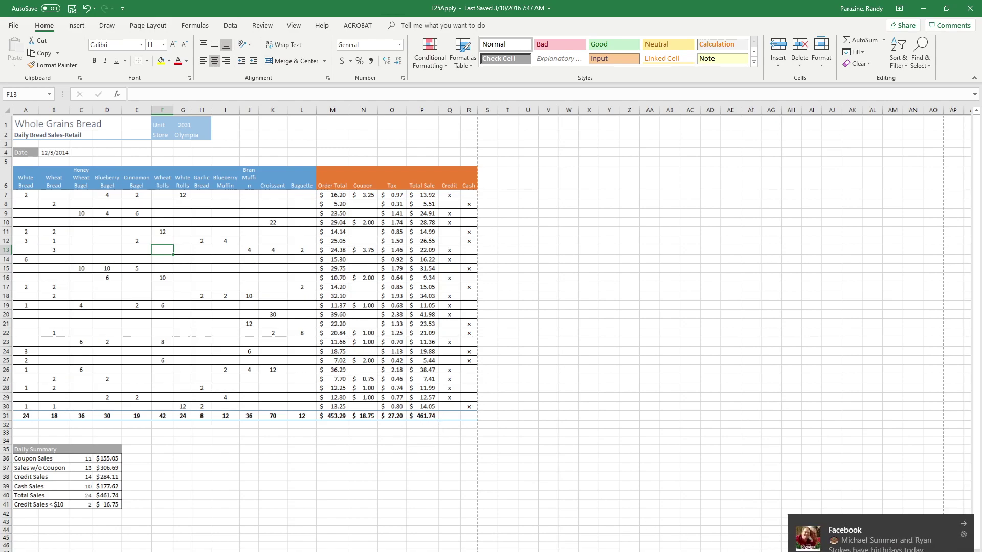
{"action": "left_click", "coordinate": [963, 525]}
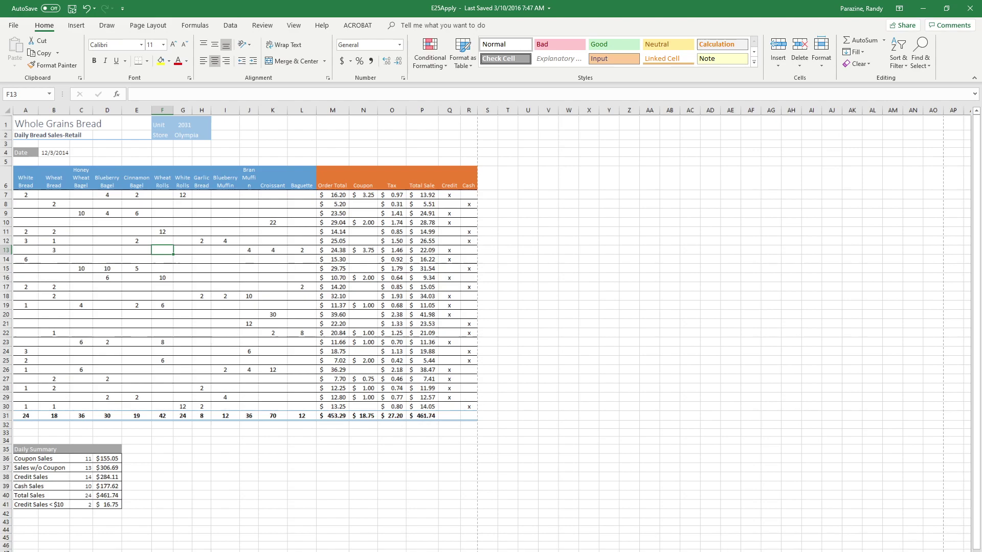
{"action": "key", "text": "ctrl+Page_Down"}
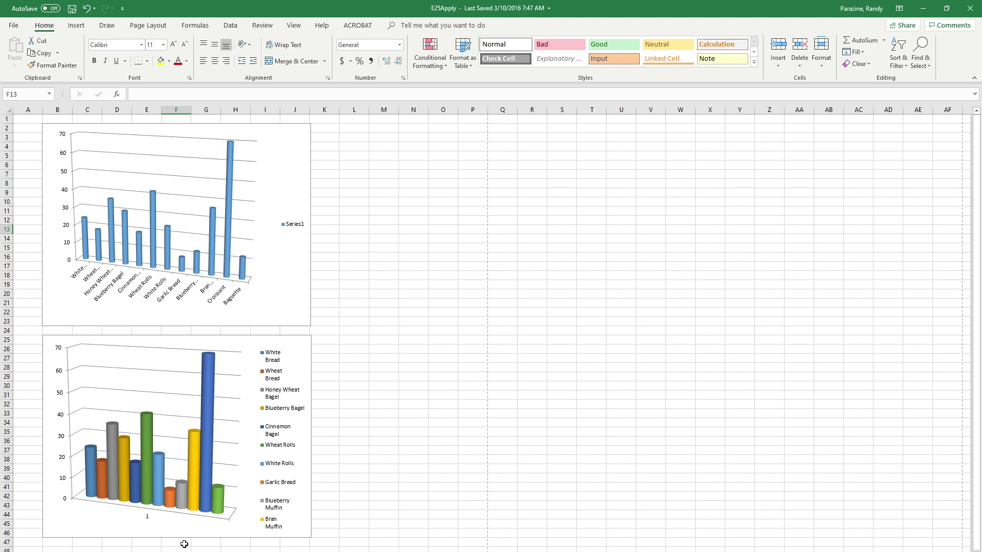
- On the top chart, hide the primary horizontal axis and add value data labels (8 up to 70)
{"action": "left_click", "coordinate": [291, 149]}
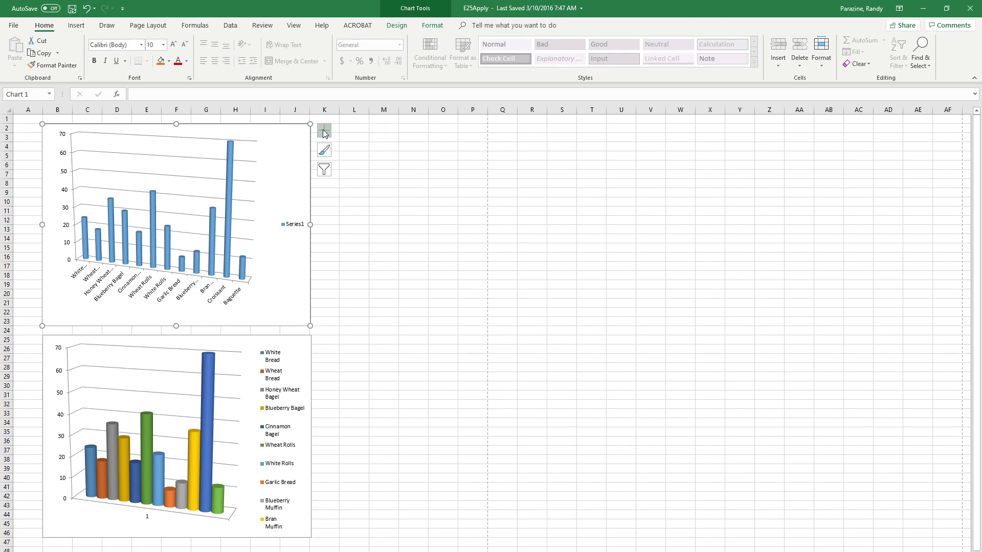
{"action": "left_click", "coordinate": [324, 132]}
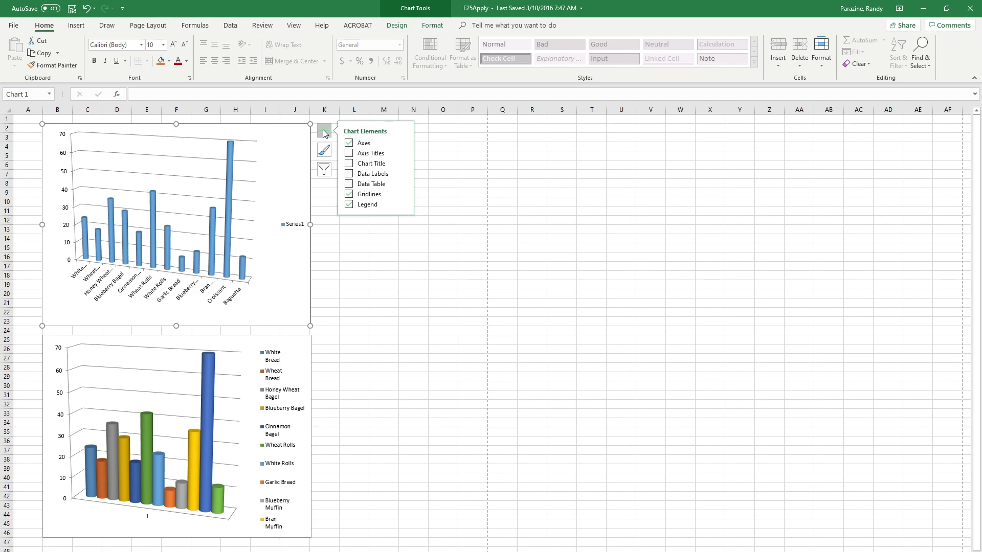
{"action": "mouse_move", "coordinate": [393, 143]}
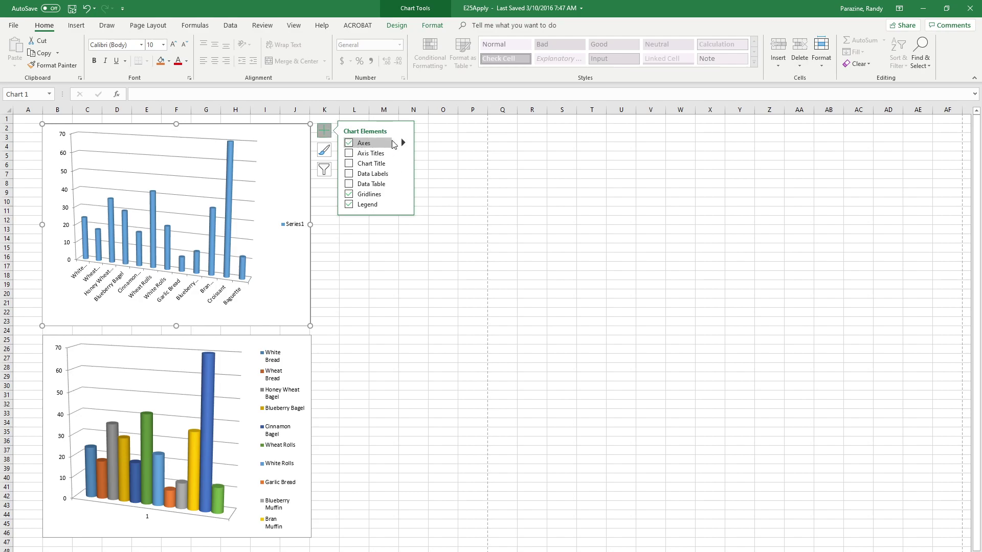
{"action": "left_click", "coordinate": [403, 143]}
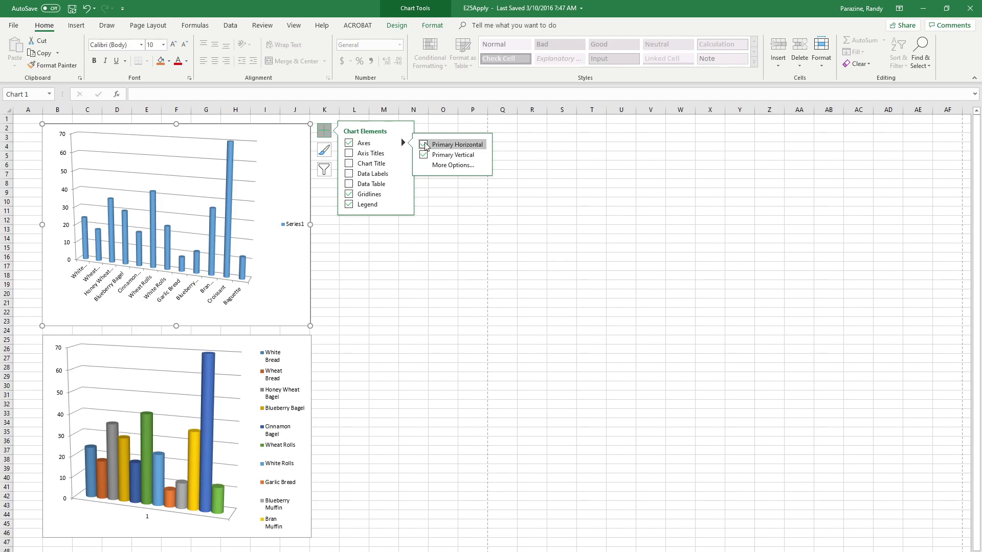
{"action": "left_click", "coordinate": [426, 146]}
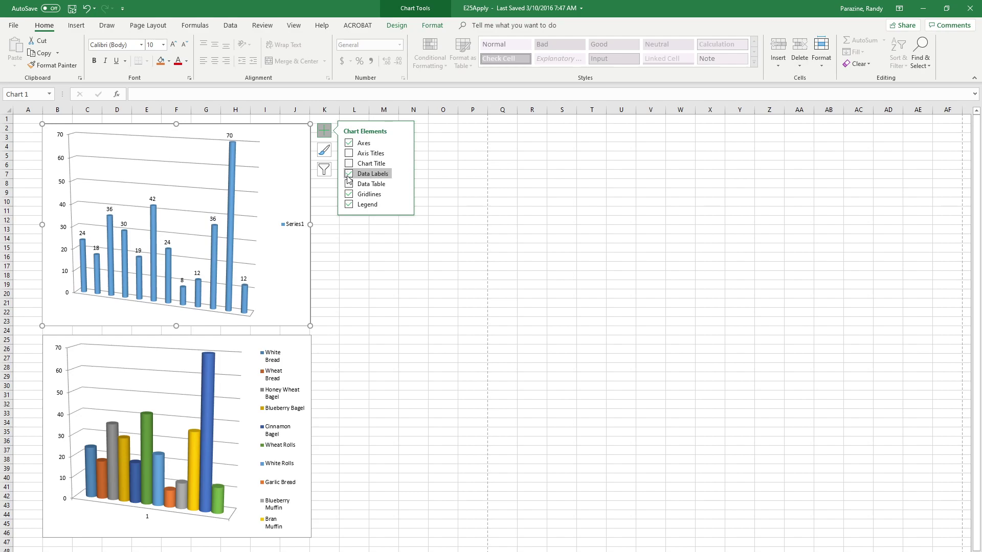
{"action": "left_click", "coordinate": [350, 175]}
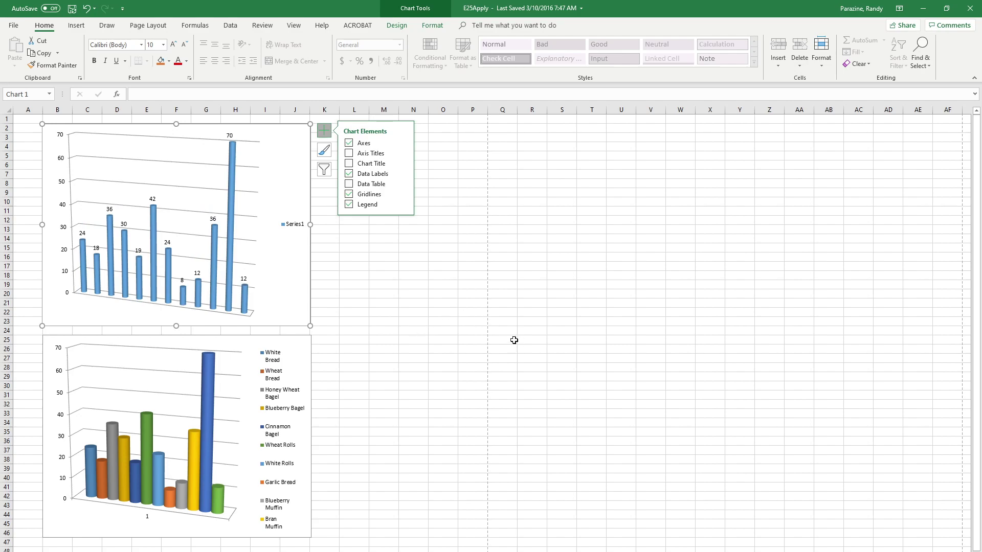
{"action": "left_click", "coordinate": [230, 136]}
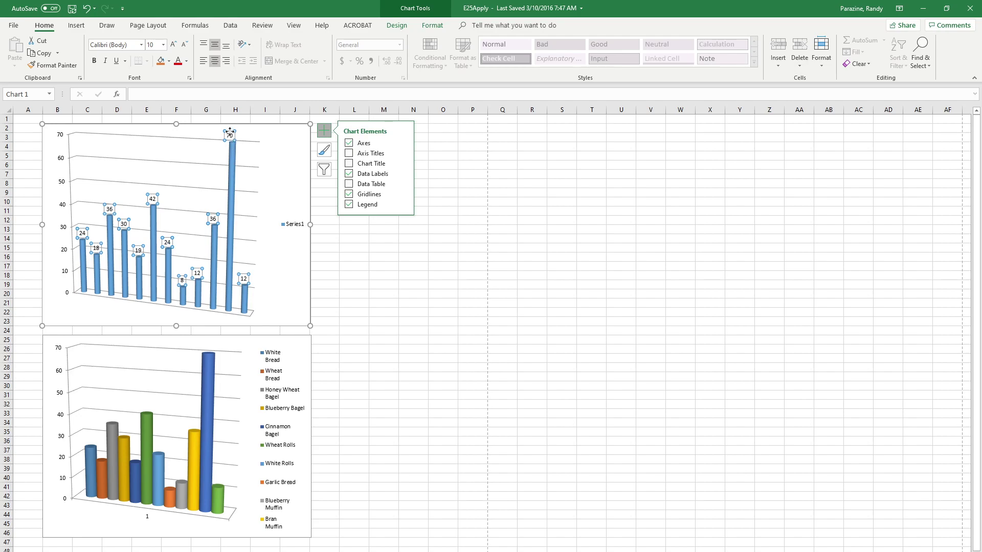
- Change the top chart's data labels to show only the category names
{"action": "right_click", "coordinate": [231, 136]}
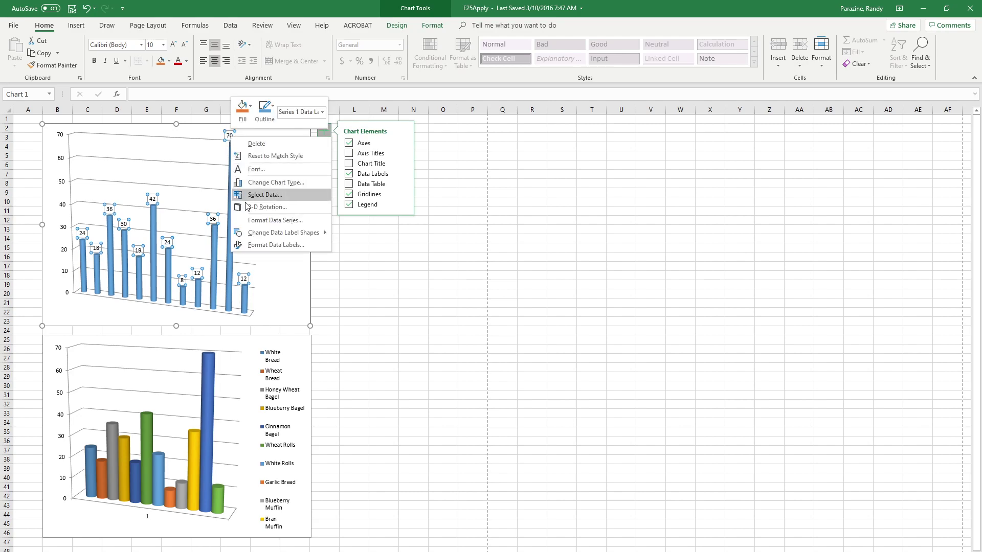
{"action": "left_click", "coordinate": [261, 245]}
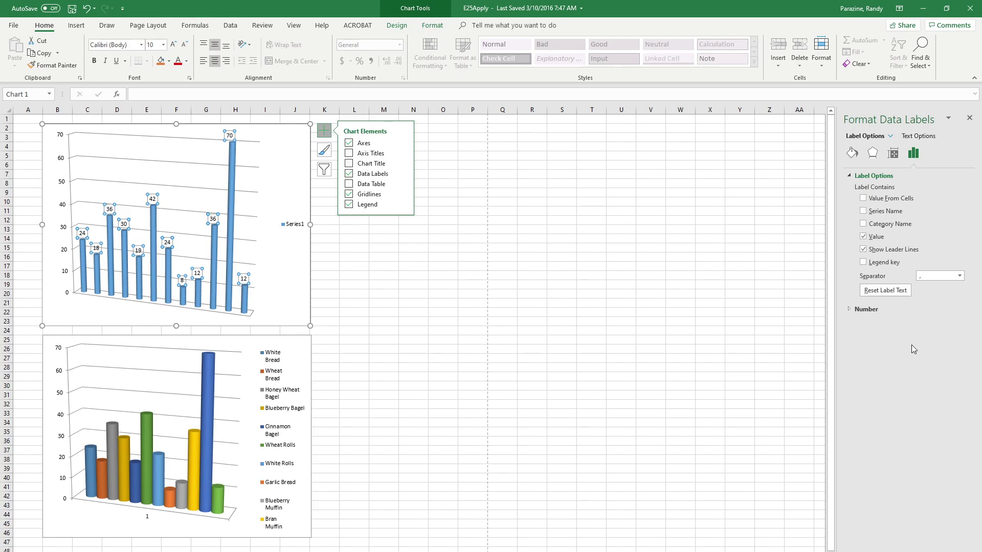
{"action": "left_click", "coordinate": [863, 224]}
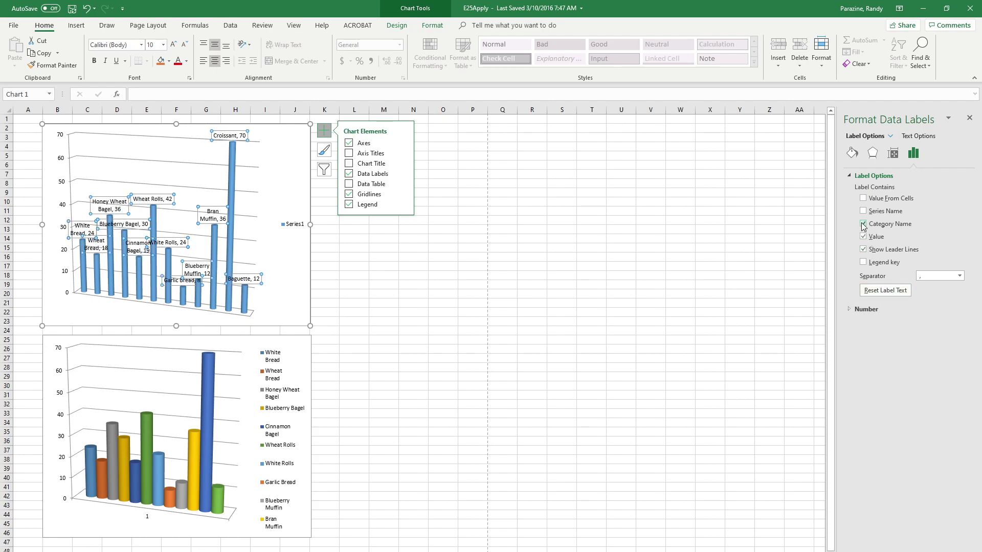
{"action": "left_click", "coordinate": [863, 249]}
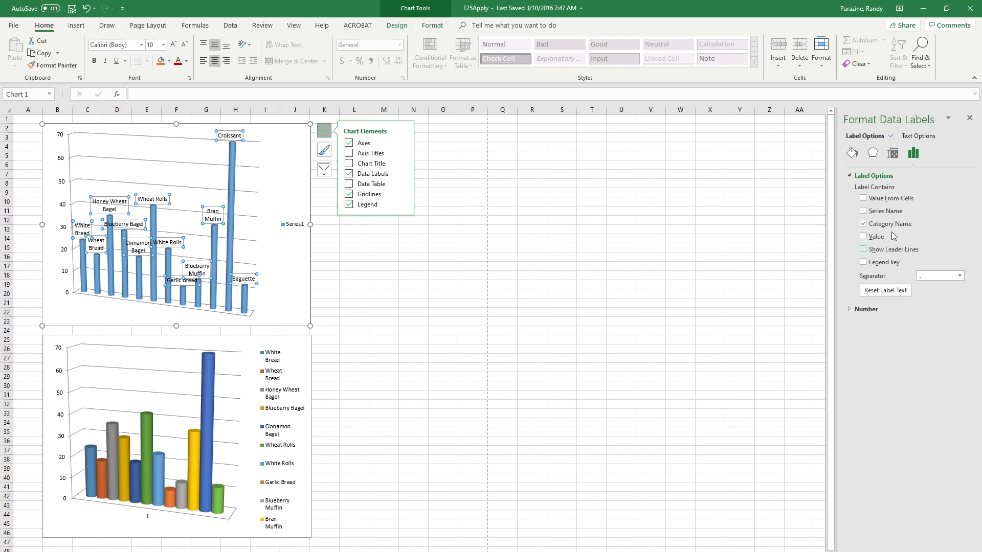
- Rotate all data label text 270° and select the Croissant label
{"action": "left_click", "coordinate": [918, 136]}
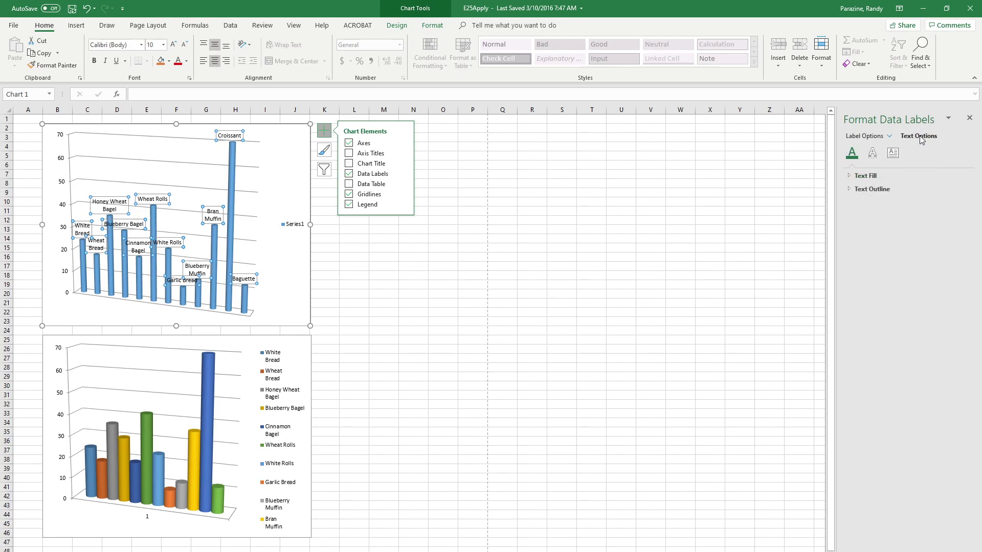
{"action": "left_click", "coordinate": [893, 153]}
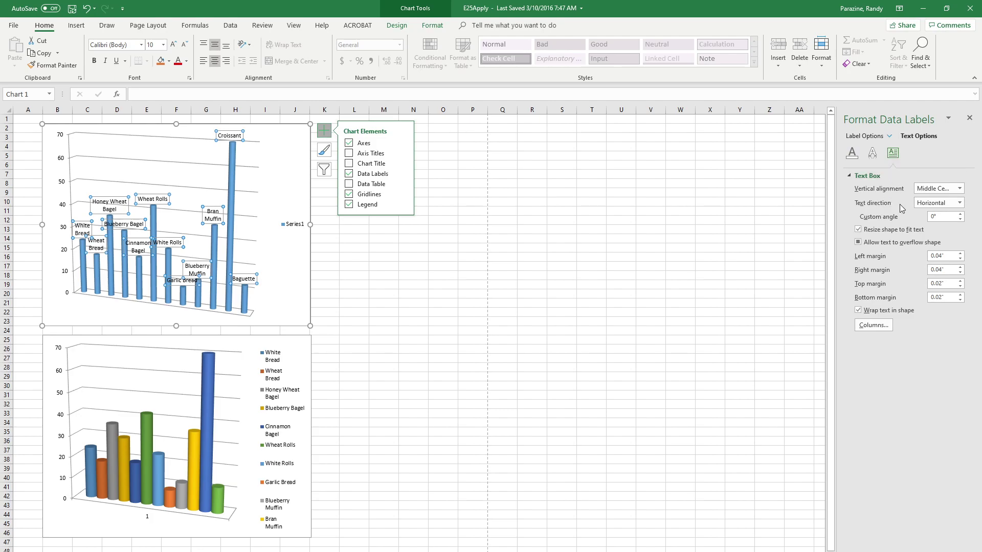
{"action": "left_click", "coordinate": [960, 203]}
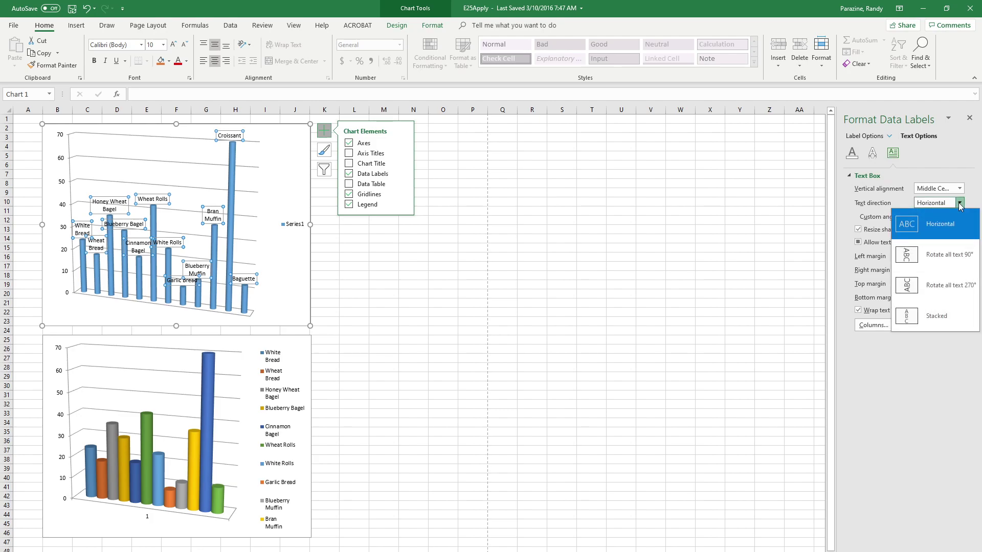
{"action": "left_click", "coordinate": [942, 288]}
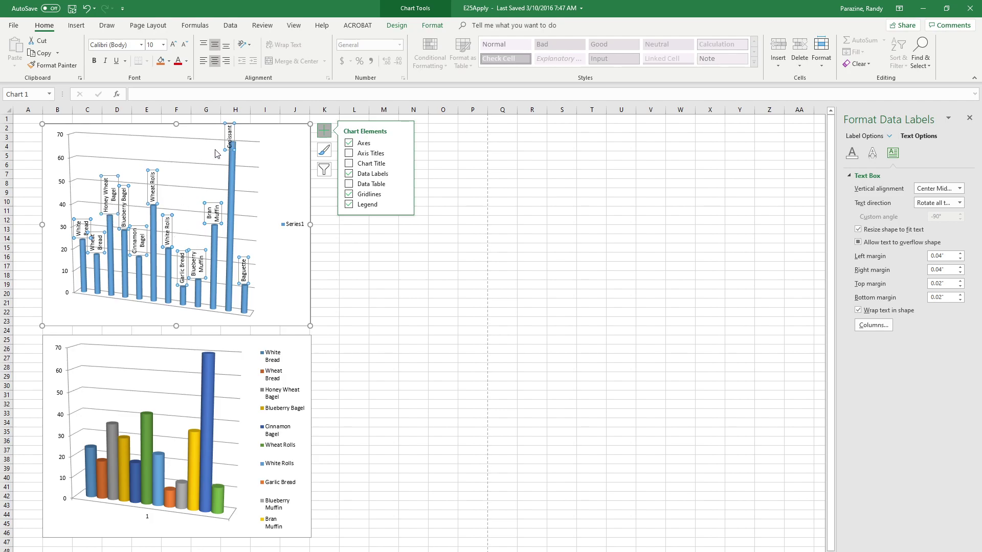
{"action": "left_click", "coordinate": [231, 136]}
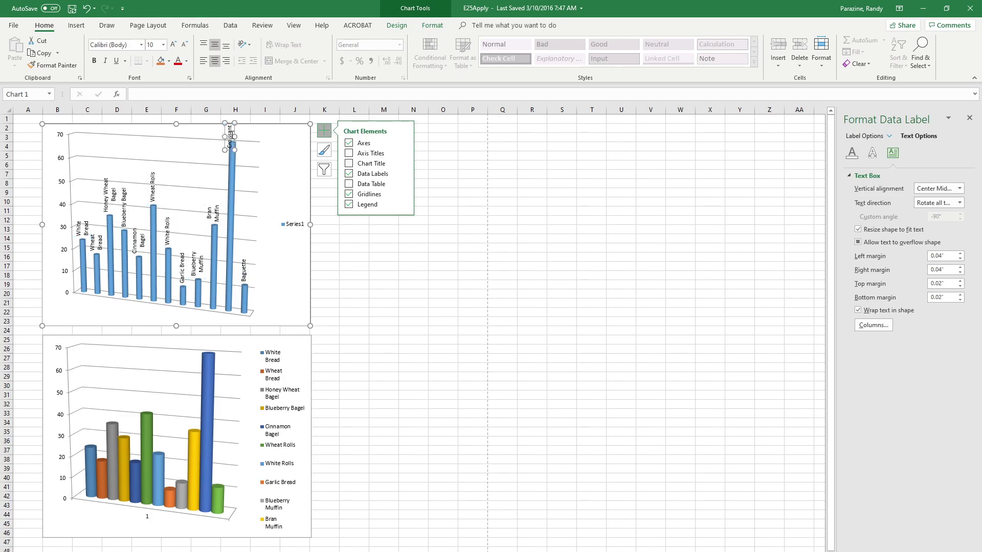
{"action": "double_click", "coordinate": [230, 135]}
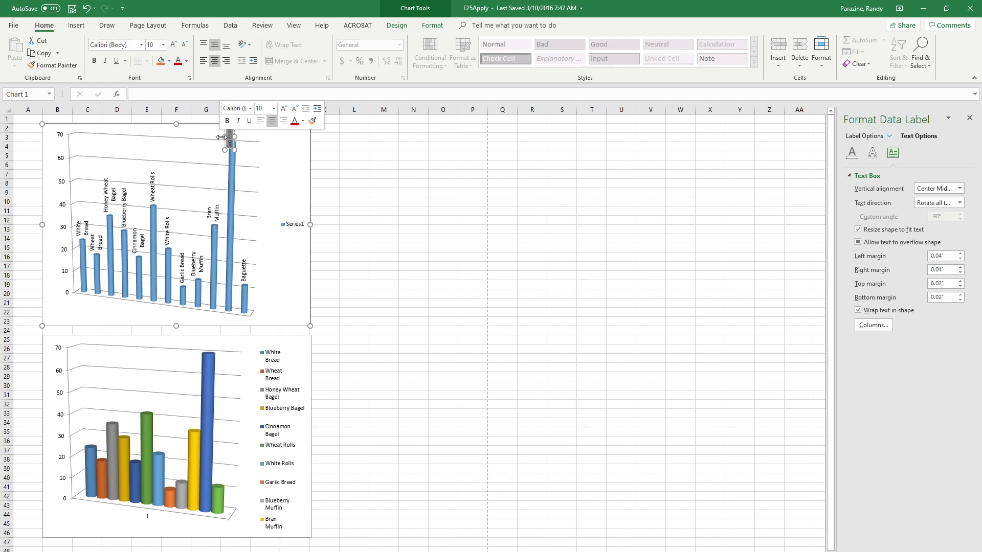
- Drag the Croissant label alone to the left, beside the top of its column
{"action": "left_click", "coordinate": [250, 149]}
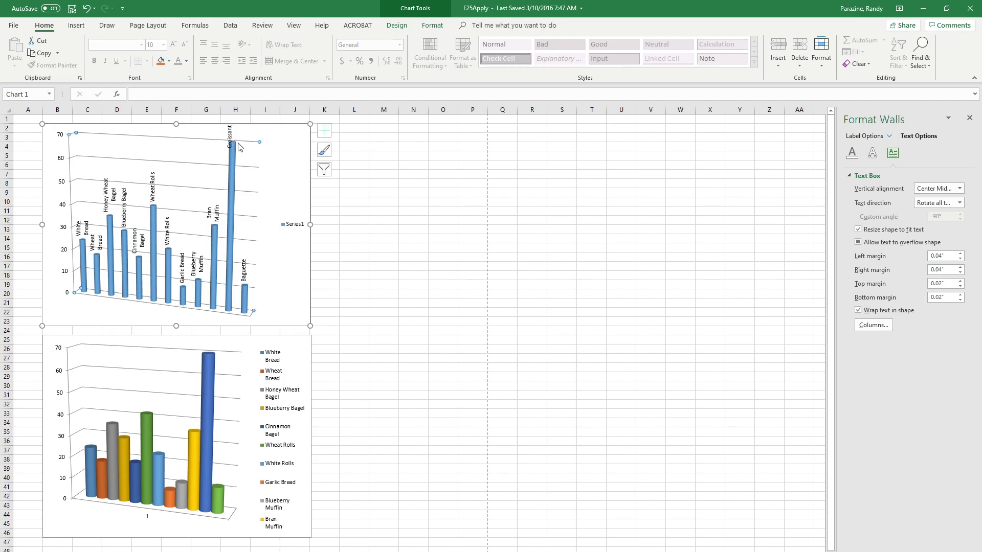
{"action": "left_click", "coordinate": [233, 137]}
{"action": "left_click", "coordinate": [235, 137]}
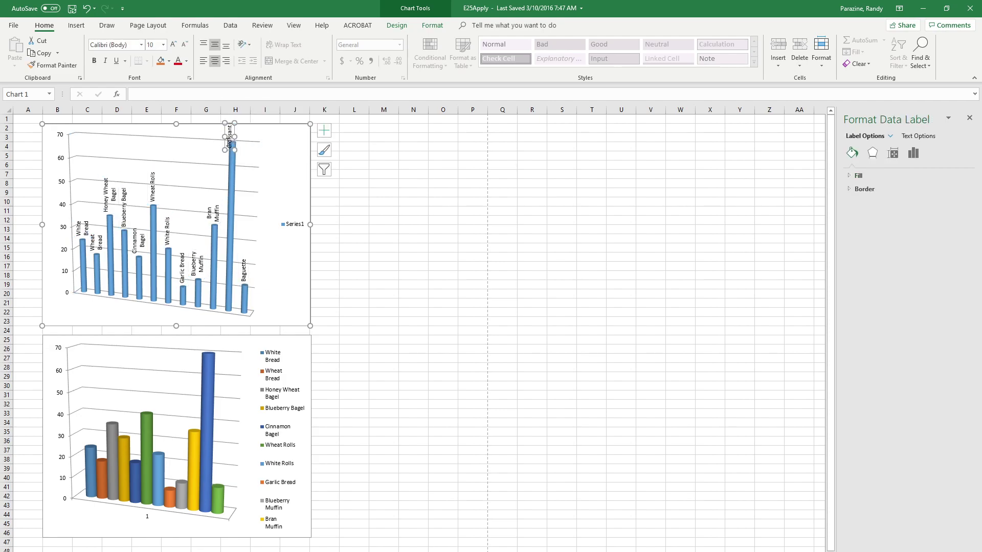
{"action": "left_click_drag", "start_coordinate": [228, 144], "coordinate": [217, 144]}
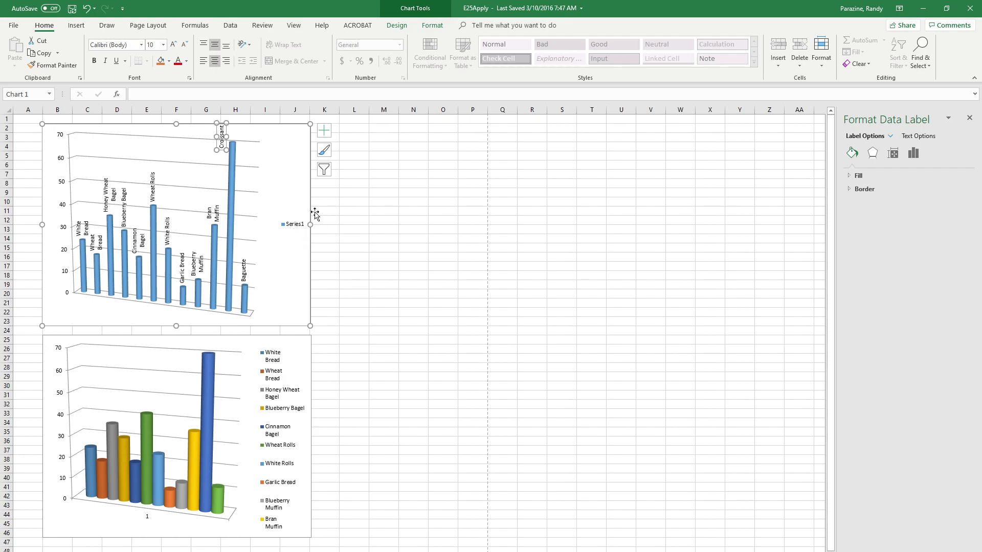
{"action": "left_click", "coordinate": [296, 155]}
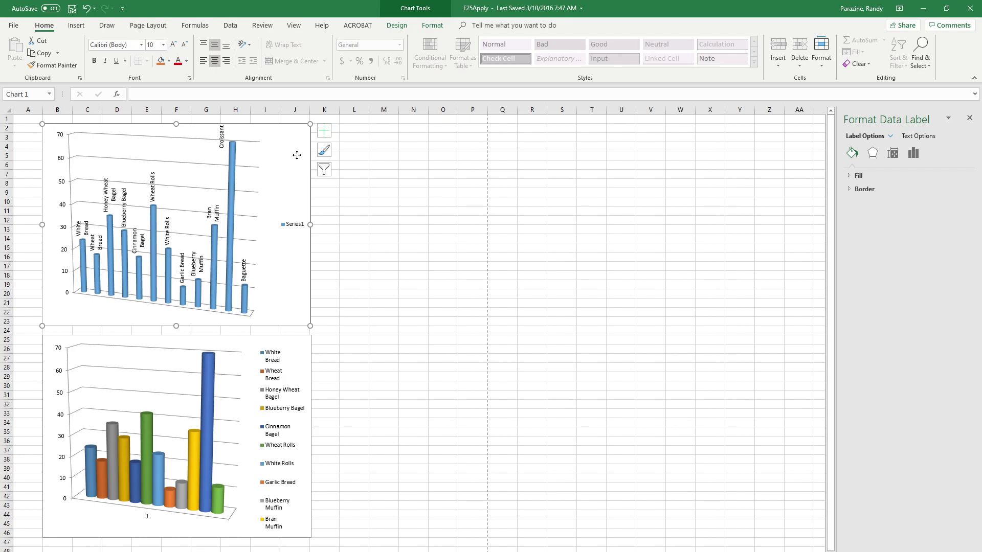
- Turn off the Series1 legend in the upper chart's elements
{"action": "left_click", "coordinate": [324, 133]}
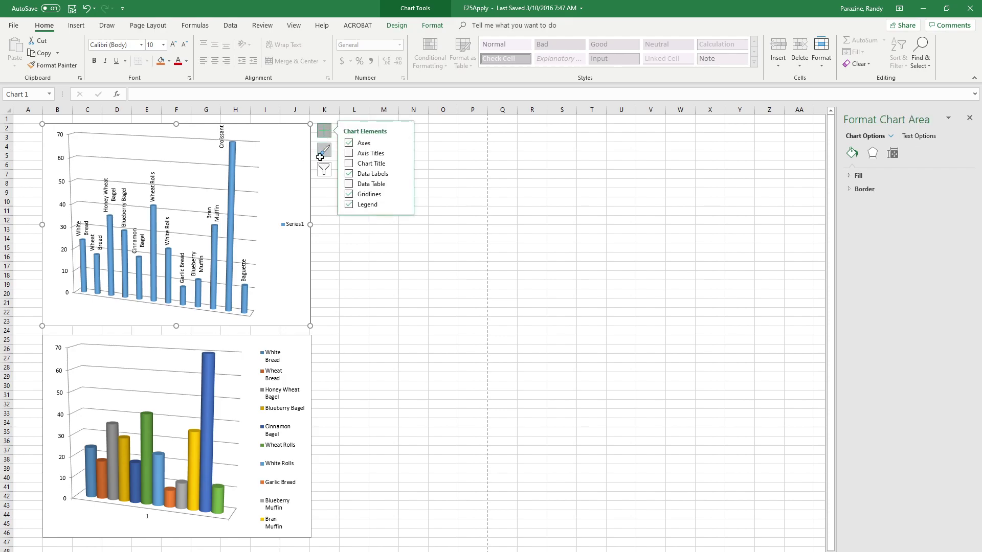
{"action": "left_click", "coordinate": [403, 204]}
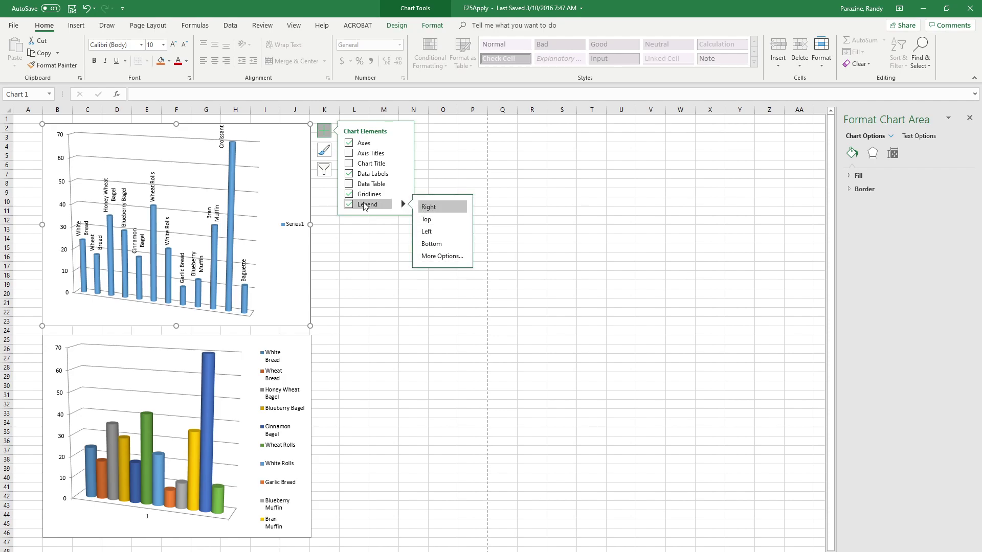
{"action": "left_click", "coordinate": [348, 205]}
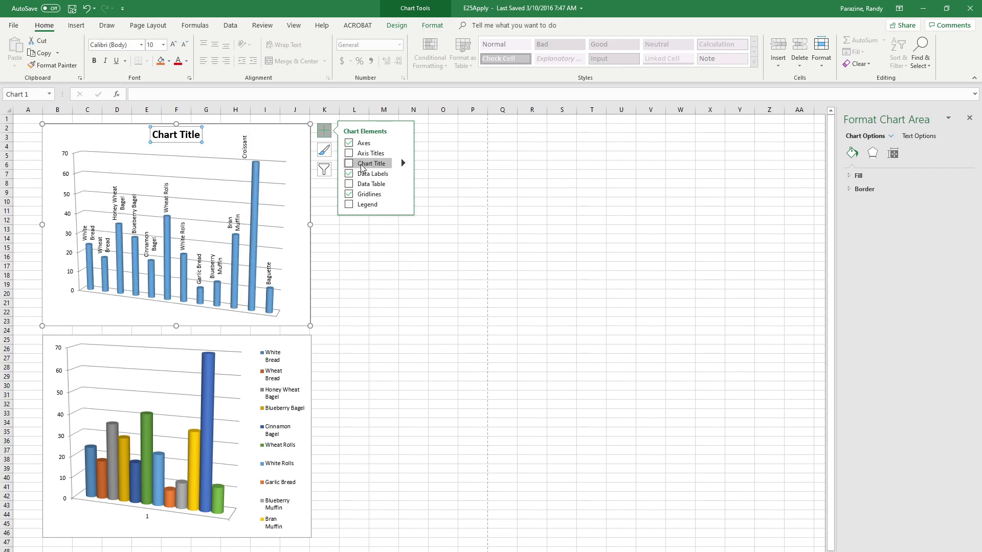
{"action": "mouse_move", "coordinate": [403, 166]}
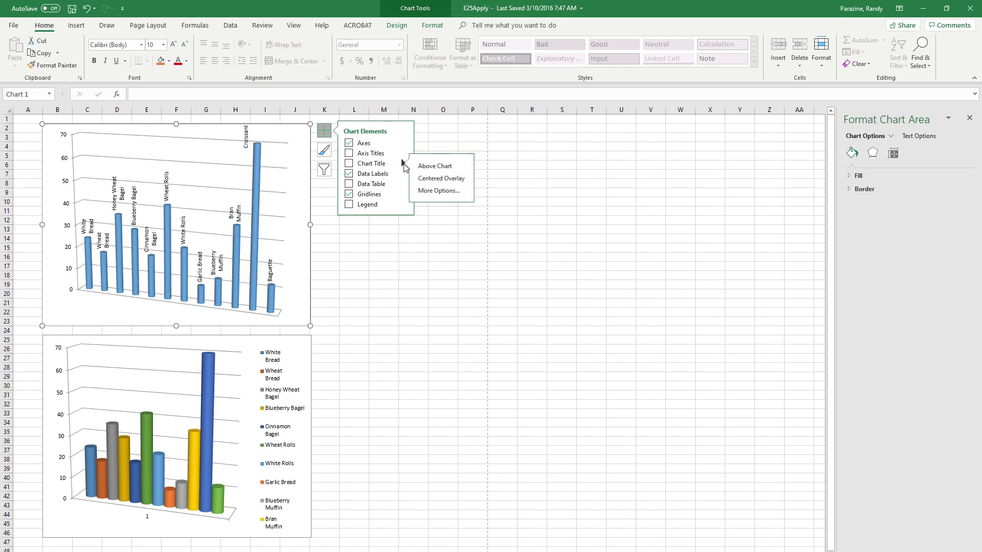
- Add a chart title above the upper chart reading 'Daily Sales'
{"action": "left_click", "coordinate": [434, 166]}
{"action": "left_click", "coordinate": [195, 138]}
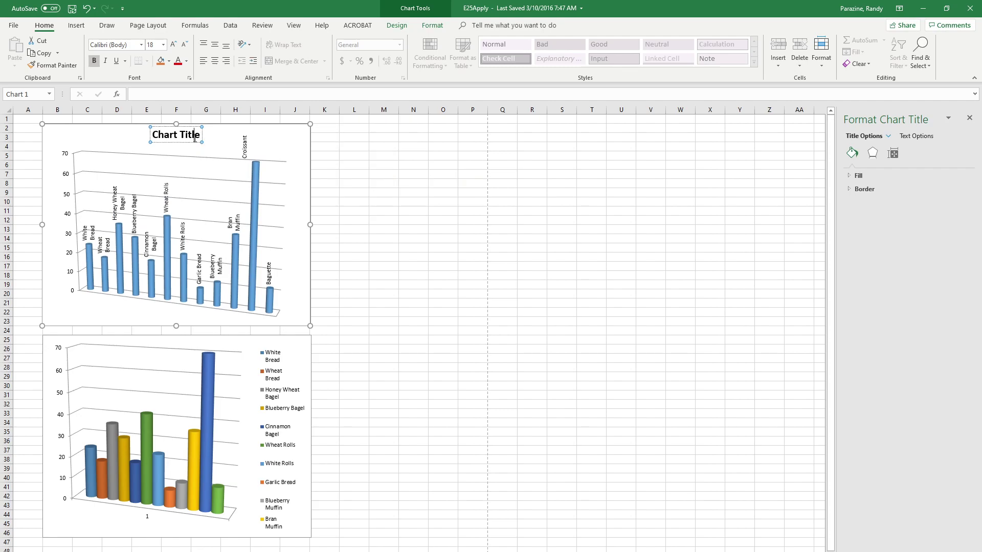
{"action": "triple_click", "coordinate": [195, 138]}
{"action": "key", "text": "BackSpace"}
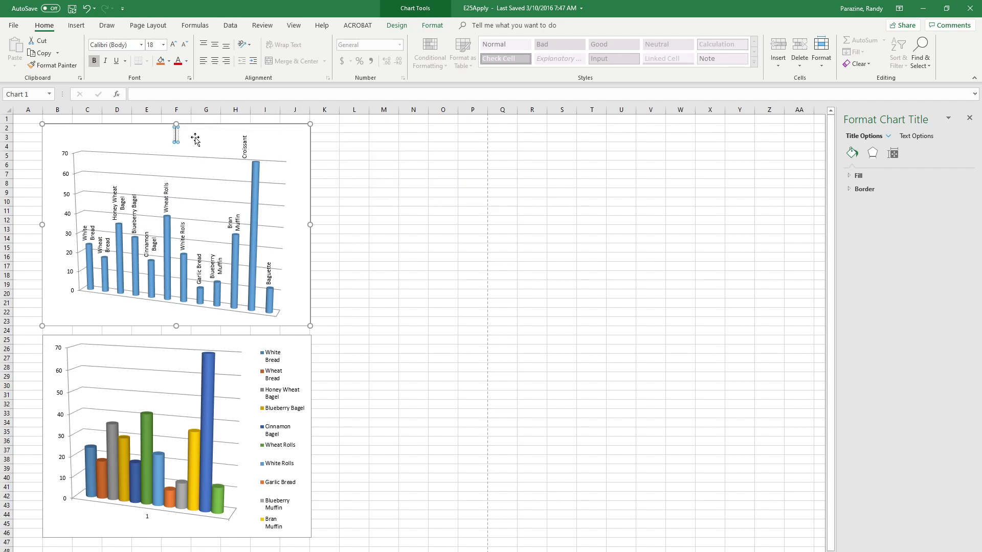
{"action": "type", "text": "Dail"}
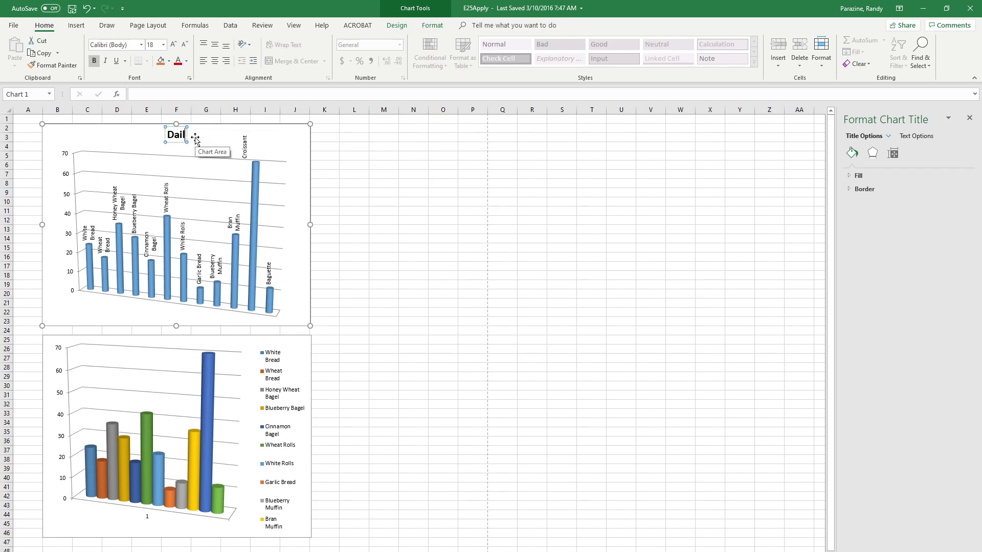
{"action": "type", "text": "y Sales"}
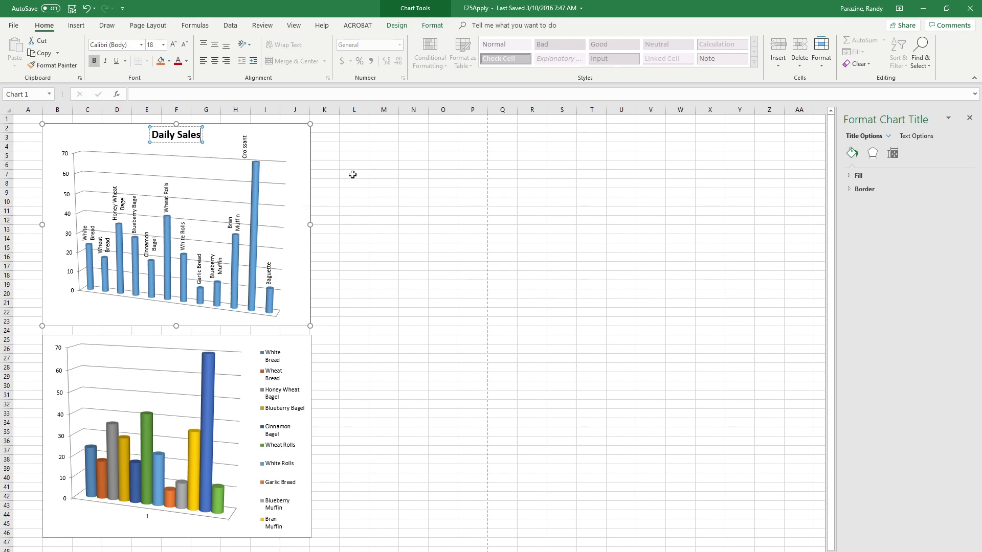
{"action": "left_click", "coordinate": [371, 191]}
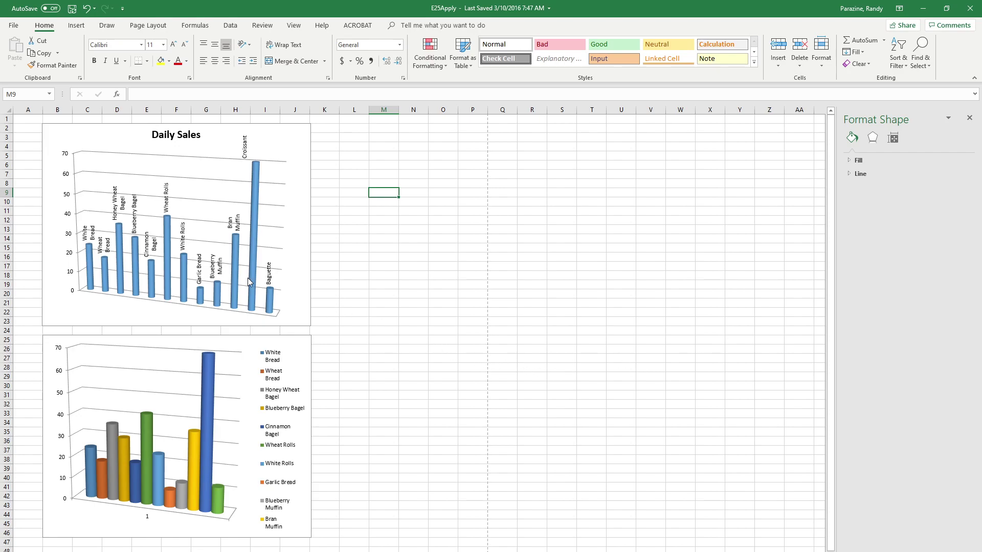
- Give the chart's back wall a solid fill of Orange, Accent 2, Lighter 40%
{"action": "left_click", "coordinate": [198, 220]}
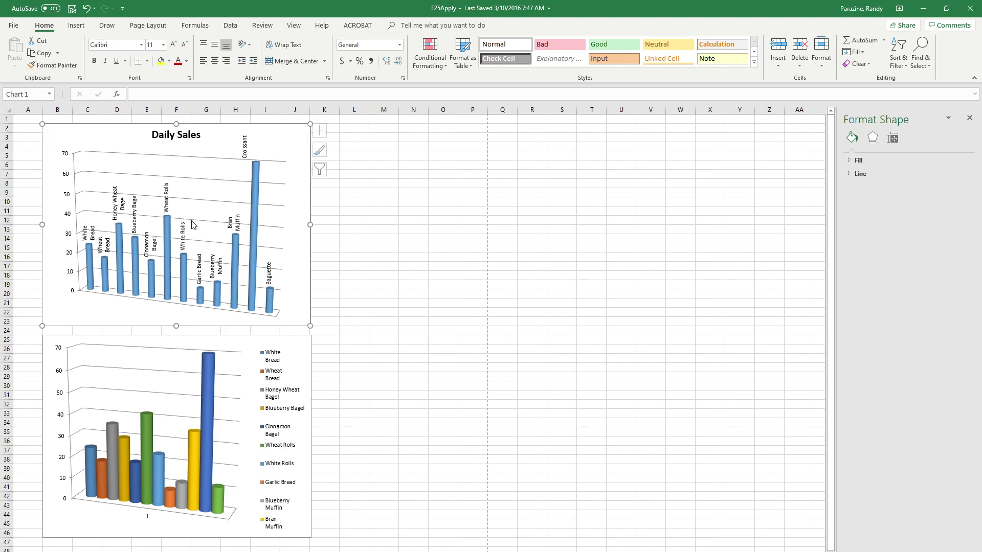
{"action": "left_click", "coordinate": [197, 221]}
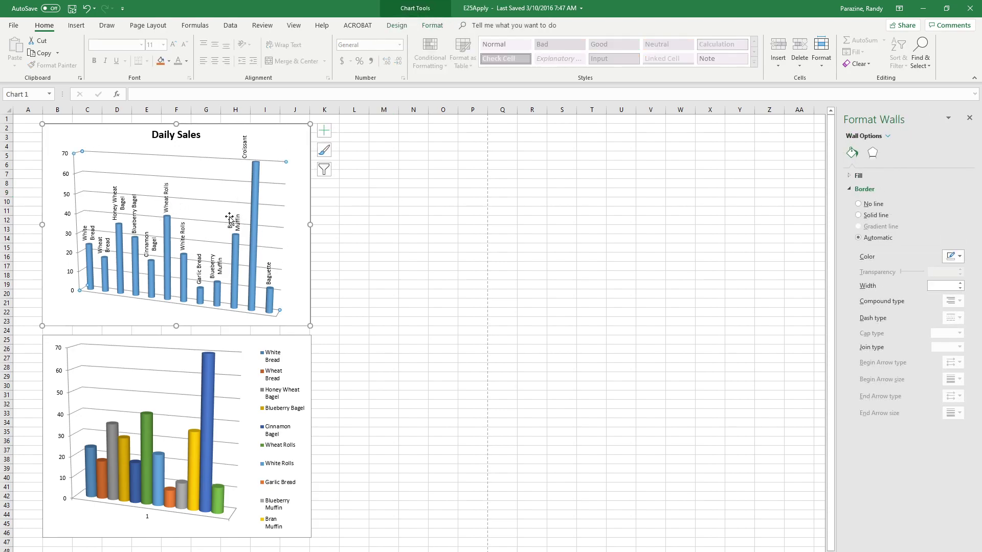
{"action": "left_click", "coordinate": [200, 236]}
{"action": "left_click", "coordinate": [850, 176]}
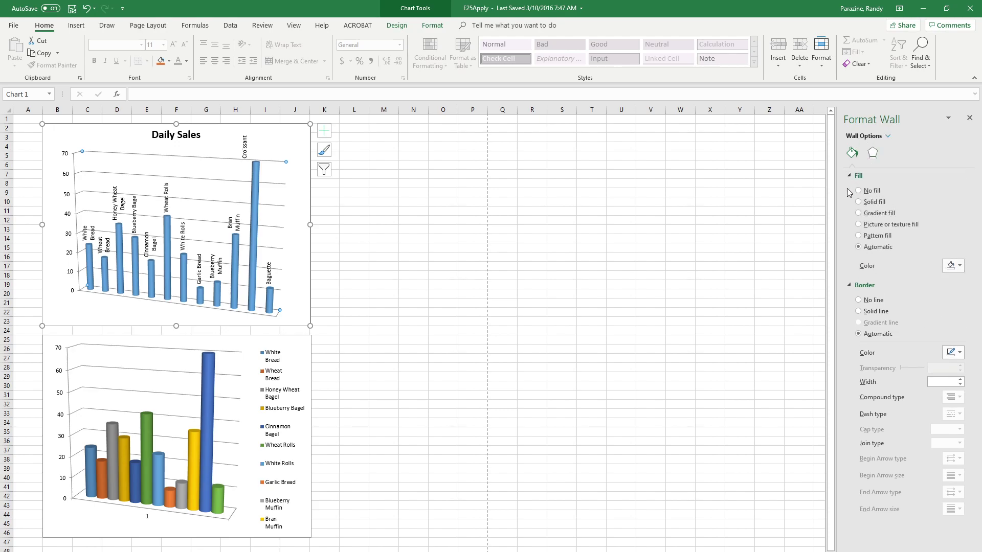
{"action": "left_click", "coordinate": [858, 202]}
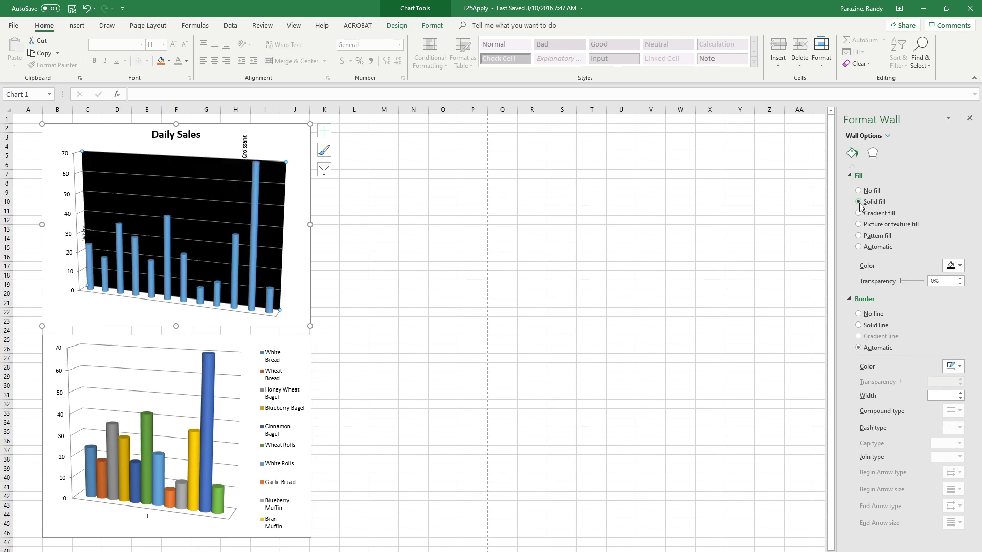
{"action": "left_click", "coordinate": [959, 266]}
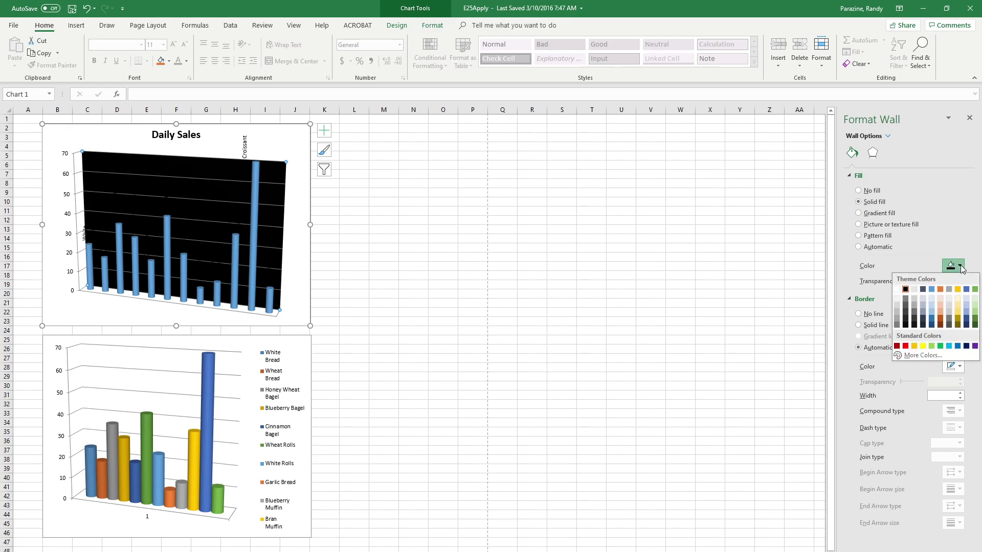
{"action": "left_click", "coordinate": [940, 308]}
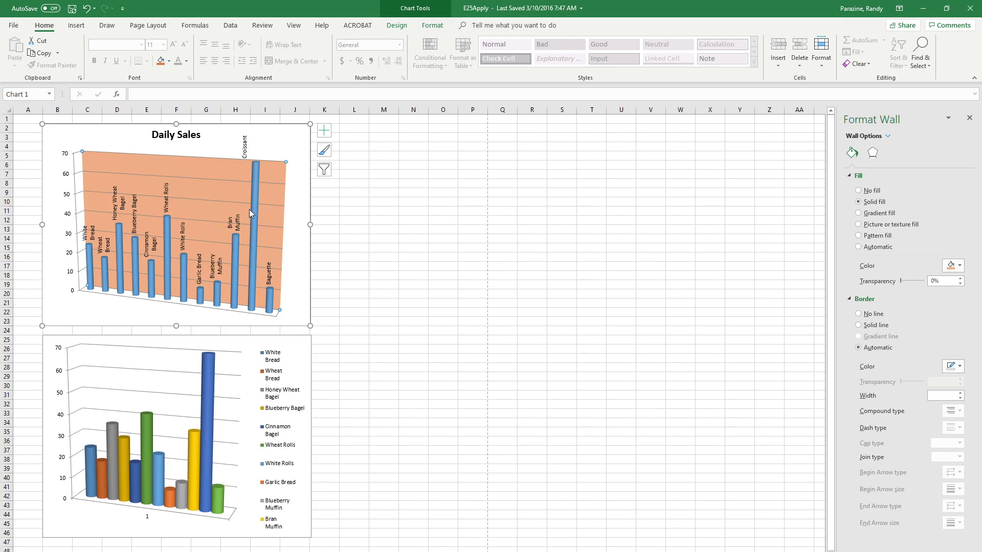
- Fill only the Croissant column with solid Green, Accent 6, Darker 50%
{"action": "left_click", "coordinate": [253, 194]}
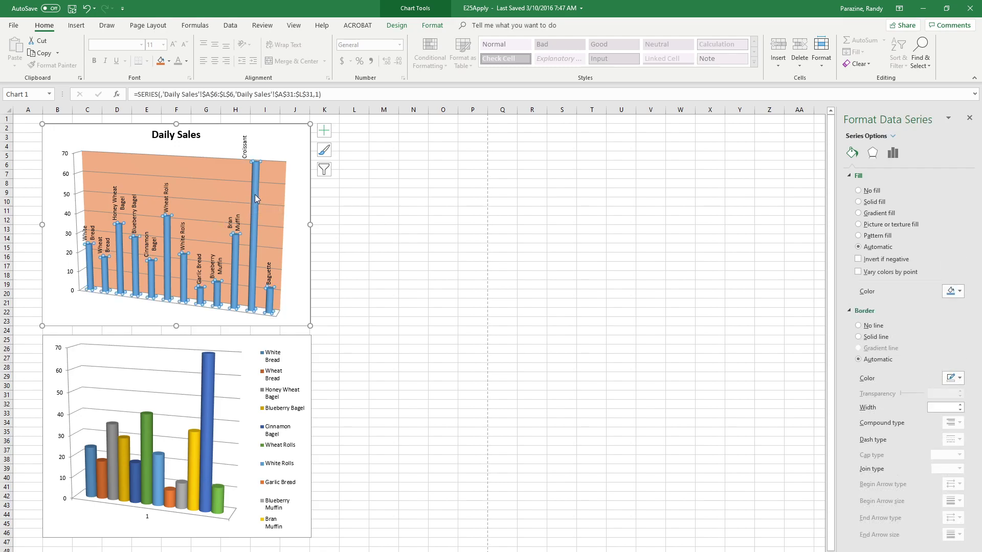
{"action": "left_click", "coordinate": [255, 197]}
{"action": "left_click", "coordinate": [859, 202]}
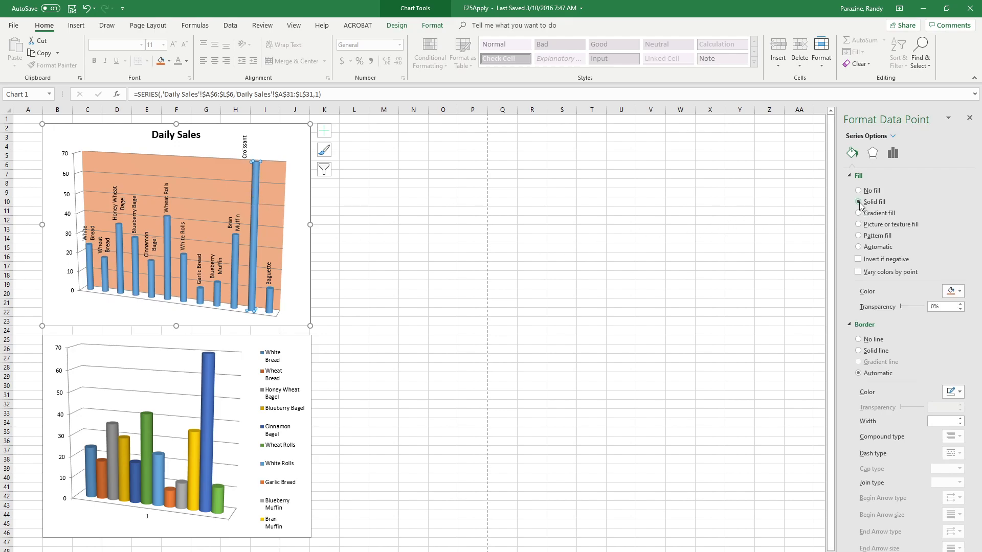
{"action": "left_click", "coordinate": [960, 292]}
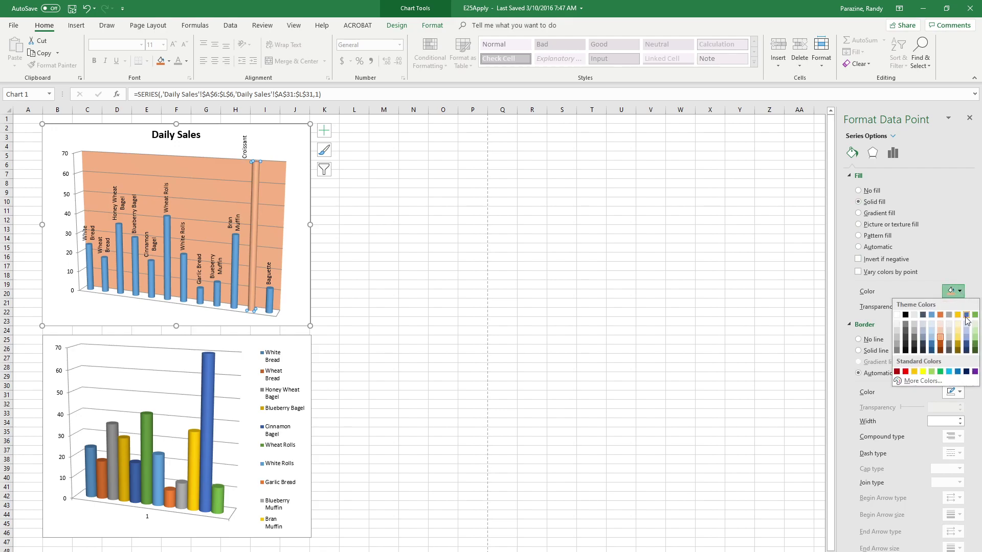
{"action": "left_click", "coordinate": [974, 351]}
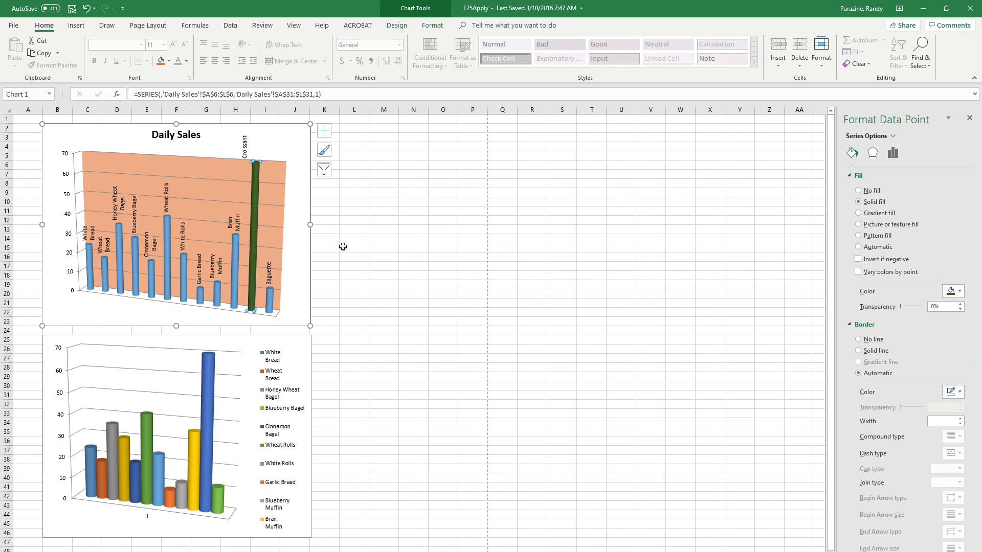
{"action": "scroll", "coordinate": [216, 307], "scroll_direction": "down", "scroll_amount": 2}
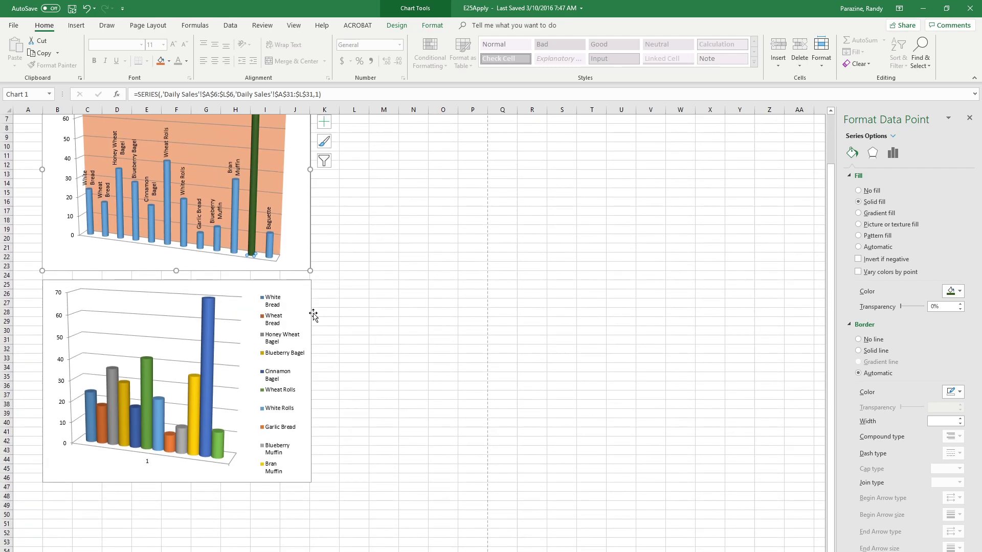
- Select the whole lower chart and apply chart Style 10, which moves its legend beneath the columns
{"action": "left_click", "coordinate": [363, 322]}
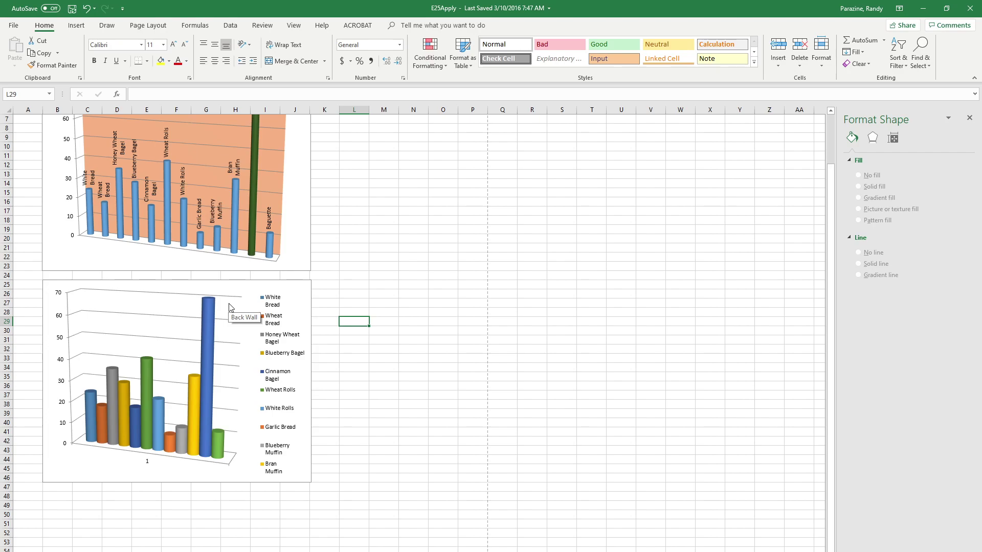
{"action": "left_click", "coordinate": [301, 298]}
{"action": "left_click", "coordinate": [304, 283]}
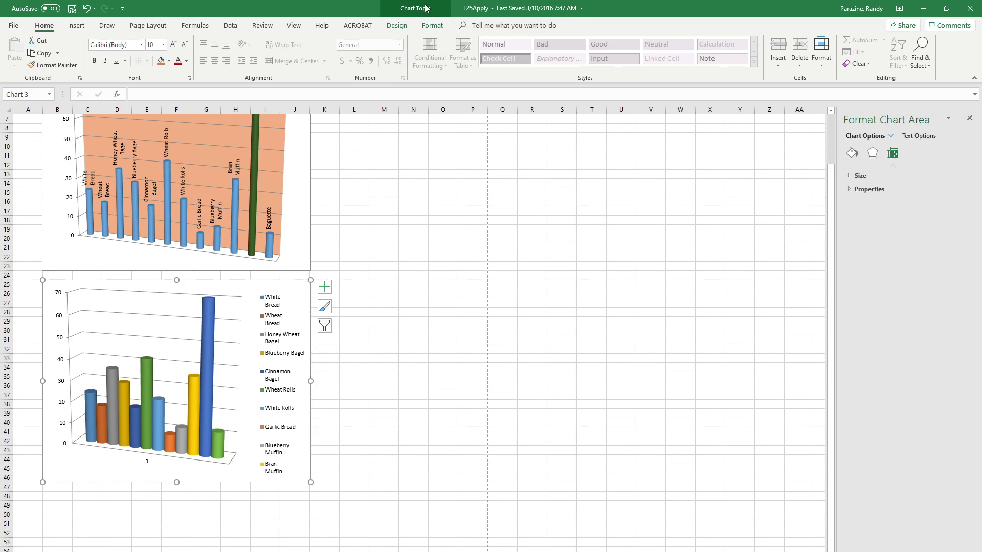
{"action": "left_click", "coordinate": [395, 27]}
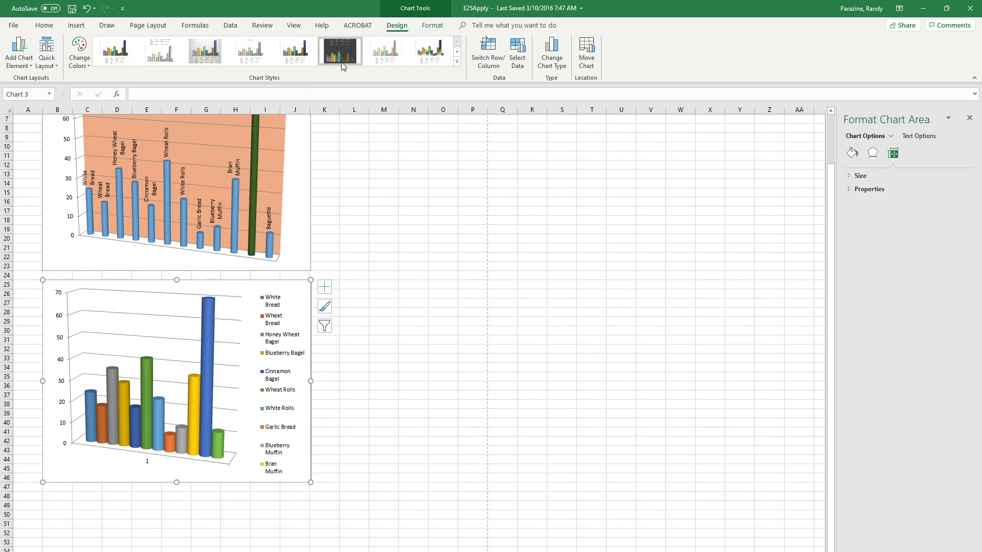
{"action": "left_click", "coordinate": [457, 61]}
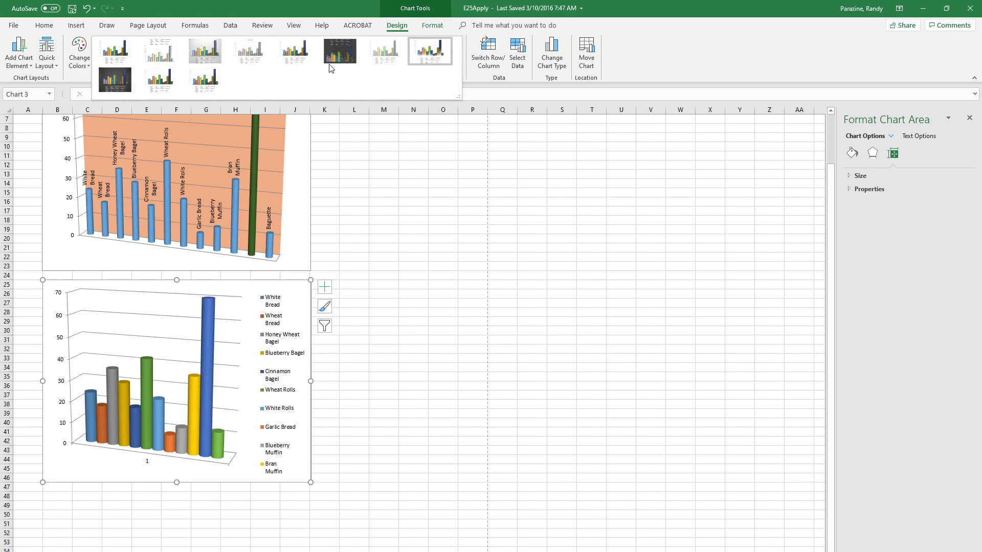
{"action": "left_click", "coordinate": [171, 84]}
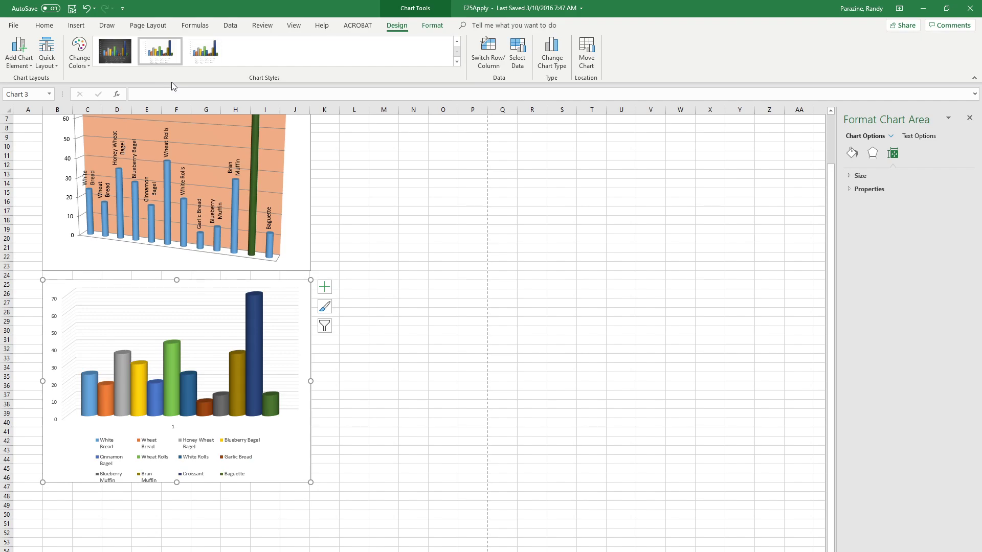
- Set the lower chart's legend position to Right
{"action": "left_click", "coordinate": [325, 288]}
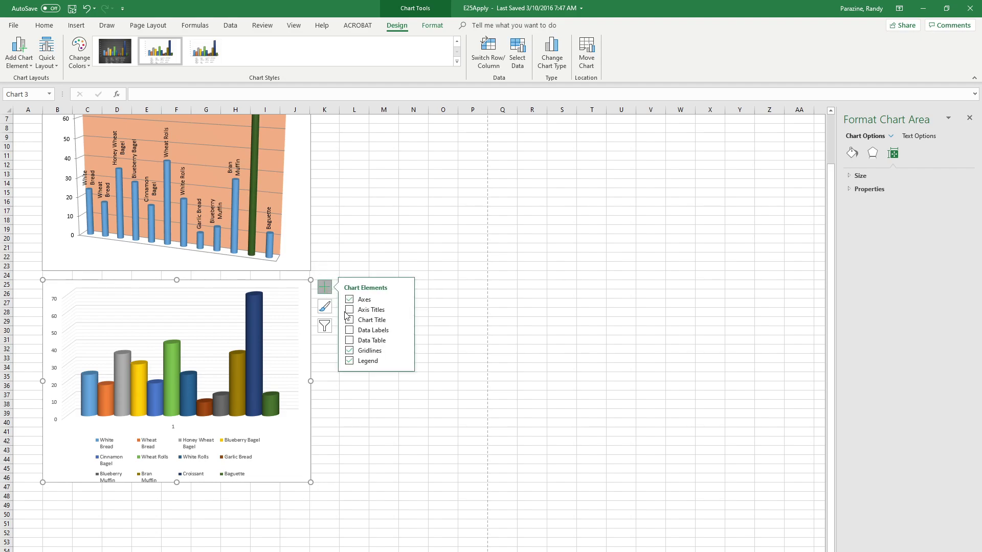
{"action": "left_click", "coordinate": [403, 361]}
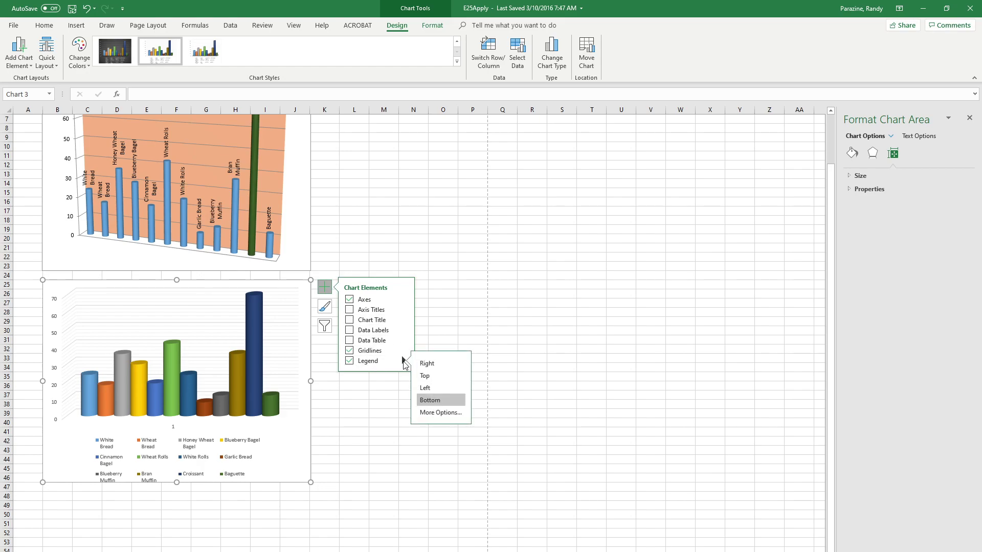
{"action": "left_click", "coordinate": [429, 364]}
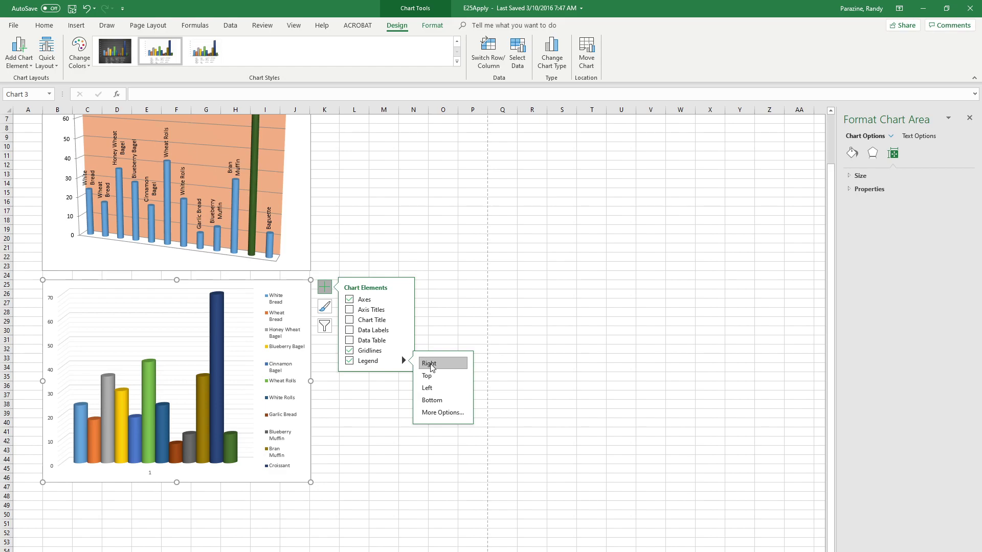
- Add a Primary Vertical axis title to the lower chart reading 'UNIT SALES' at font size 16
{"action": "left_click", "coordinate": [25, 57]}
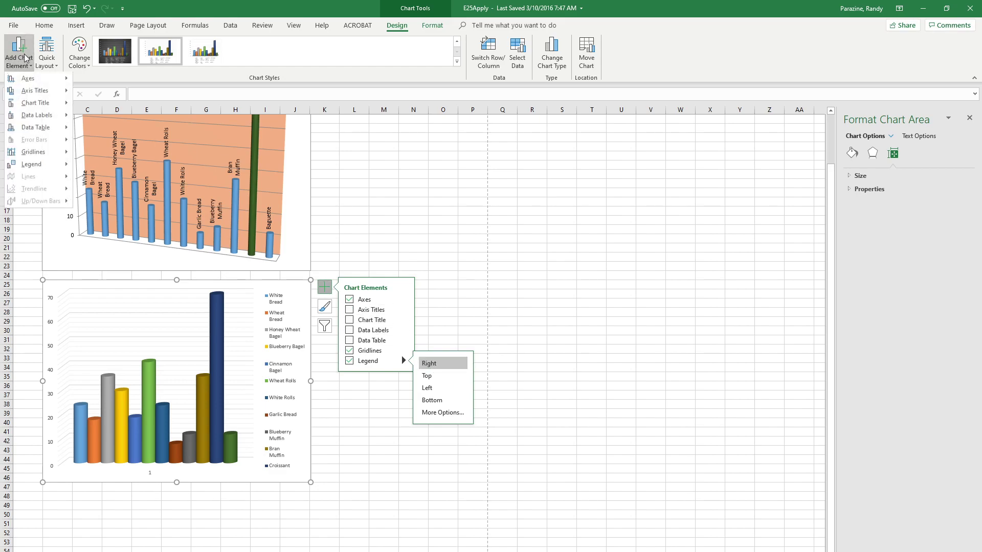
{"action": "mouse_move", "coordinate": [28, 92]}
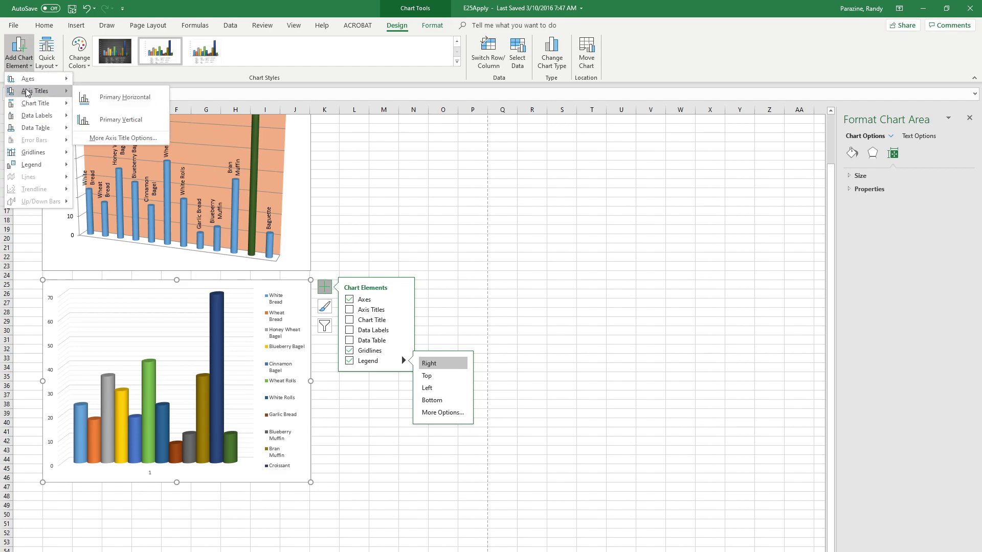
{"action": "left_click", "coordinate": [113, 119]}
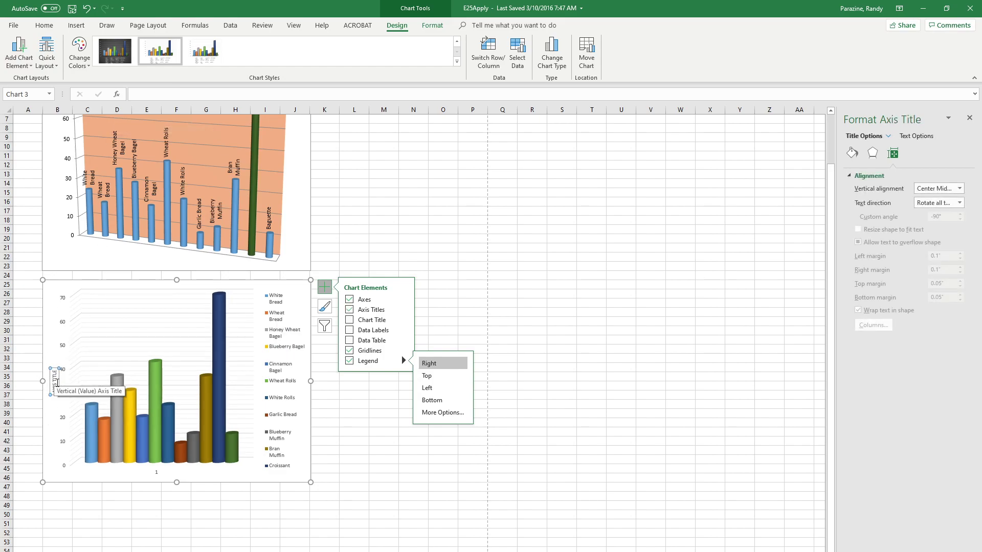
{"action": "left_click", "coordinate": [54, 382]}
{"action": "triple_click", "coordinate": [54, 382]}
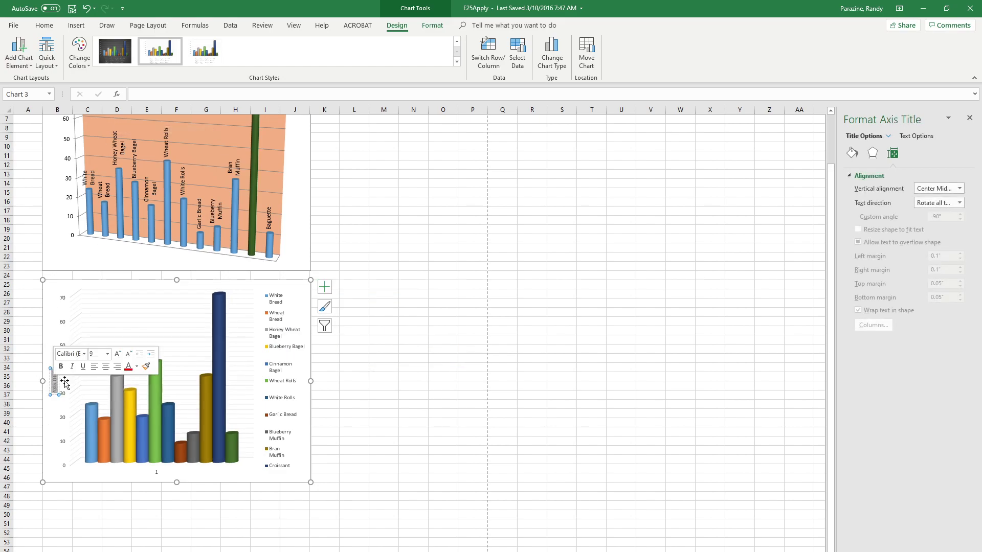
{"action": "left_click", "coordinate": [108, 354]}
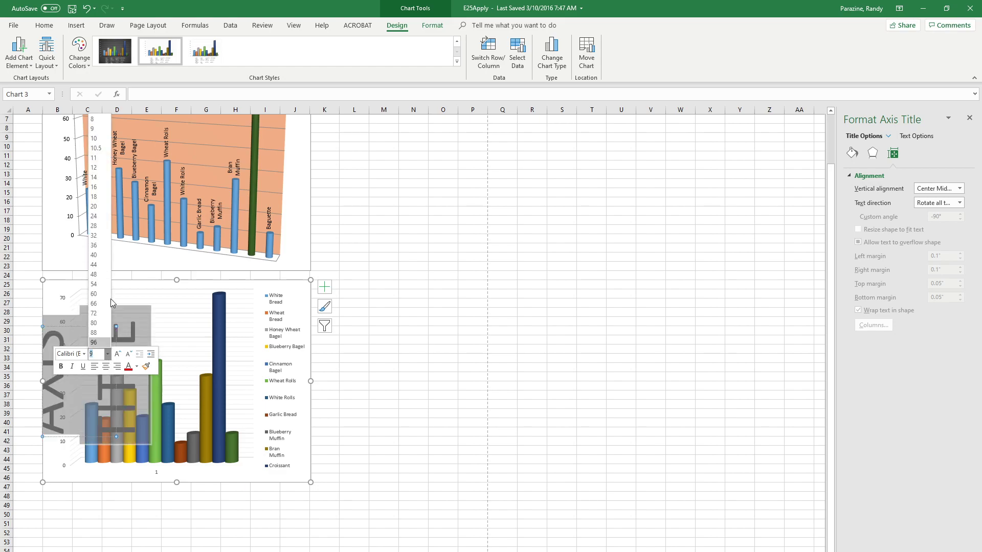
{"action": "left_click", "coordinate": [98, 186]}
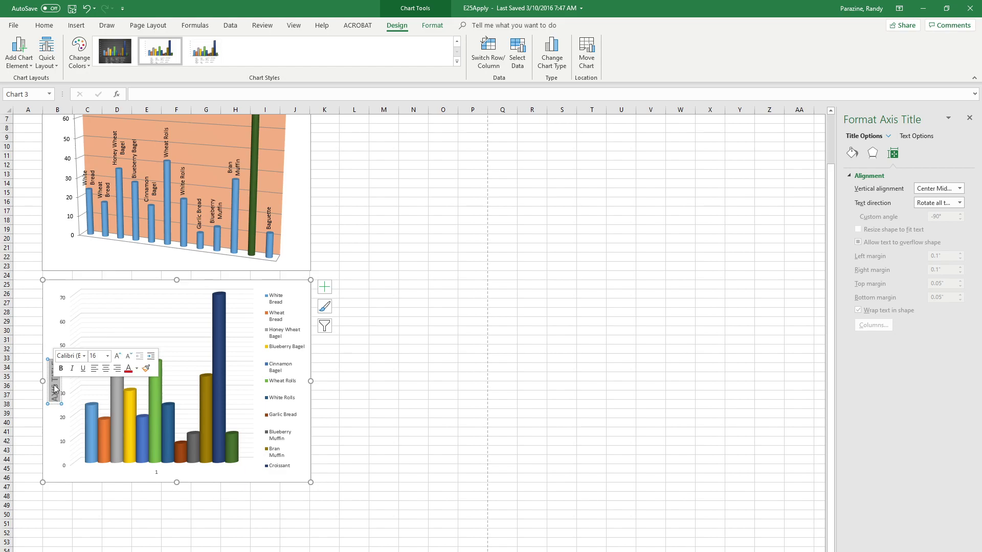
{"action": "key", "text": "Delete"}
{"action": "type", "text": "U"}
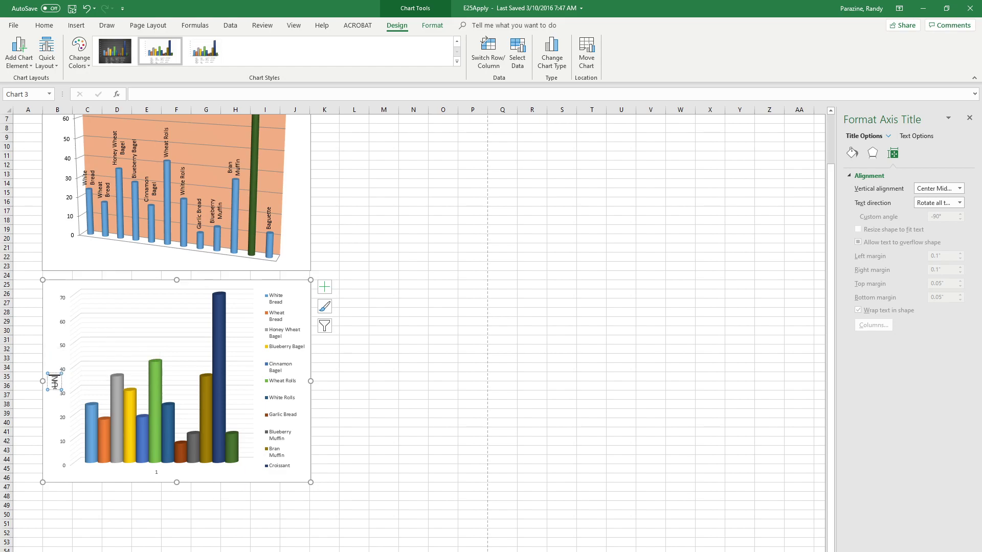
{"action": "type", "text": "NIT SALES"}
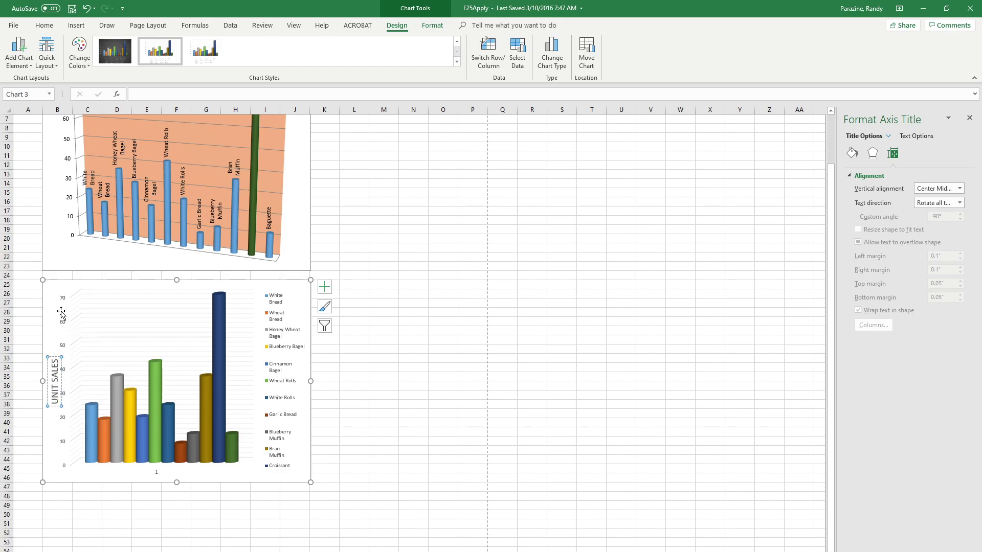
{"action": "left_click", "coordinate": [180, 321]}
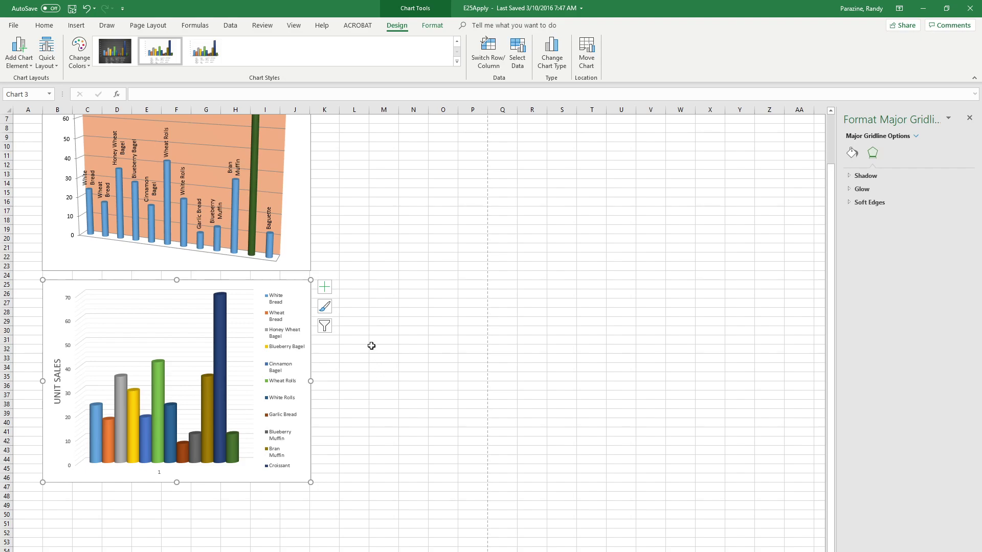
- Give the lower chart area a picture or texture fill using the pink texture
{"action": "left_click", "coordinate": [310, 293]}
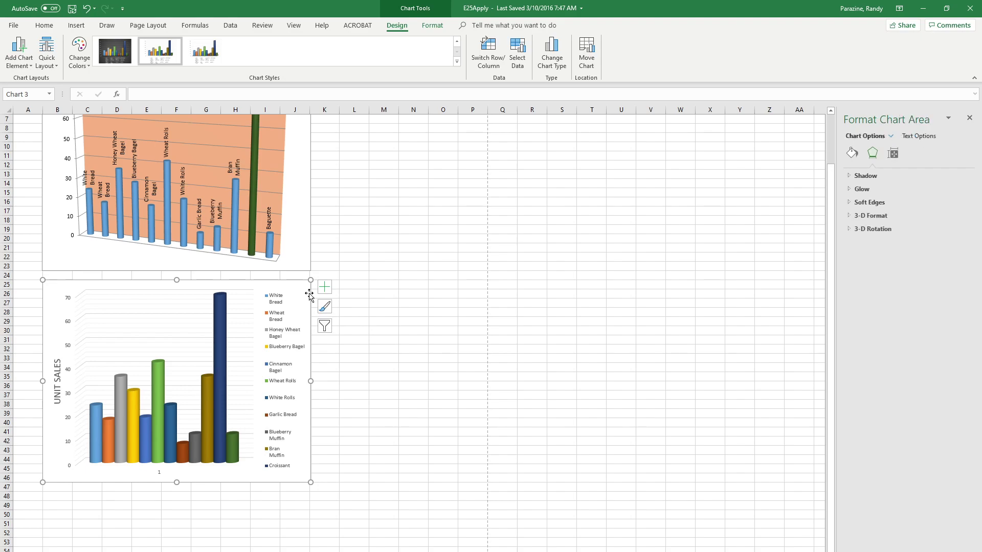
{"action": "left_click", "coordinate": [852, 153]}
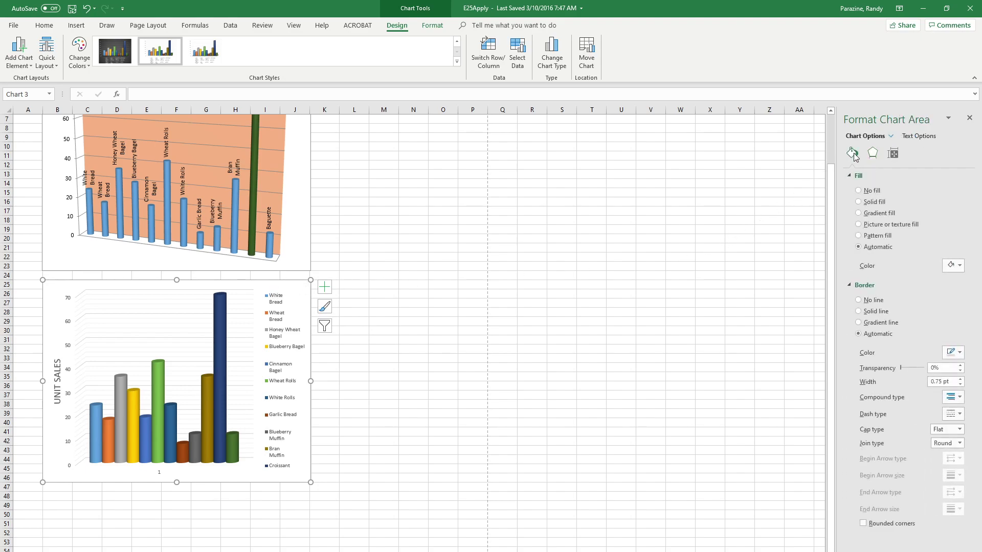
{"action": "left_click", "coordinate": [858, 224]}
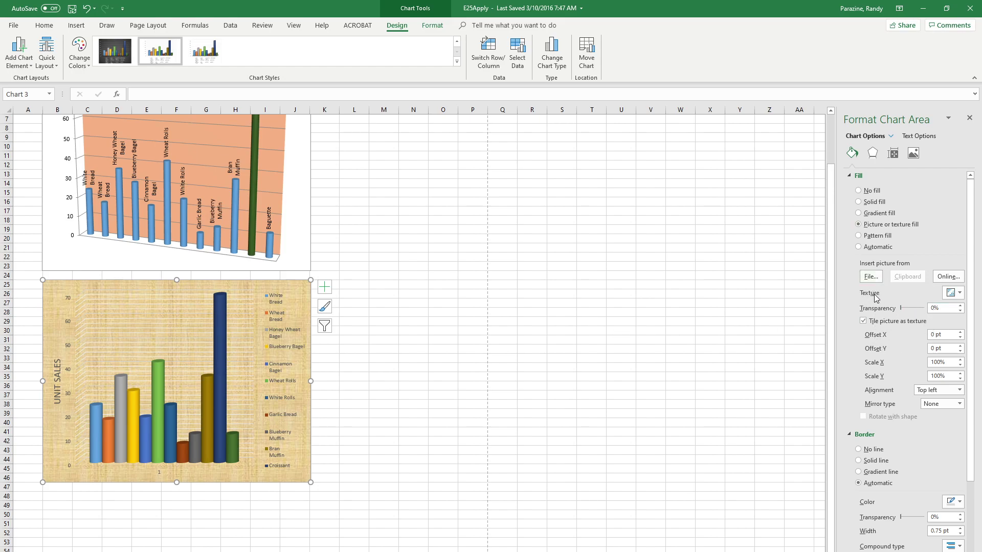
{"action": "left_click", "coordinate": [959, 293]}
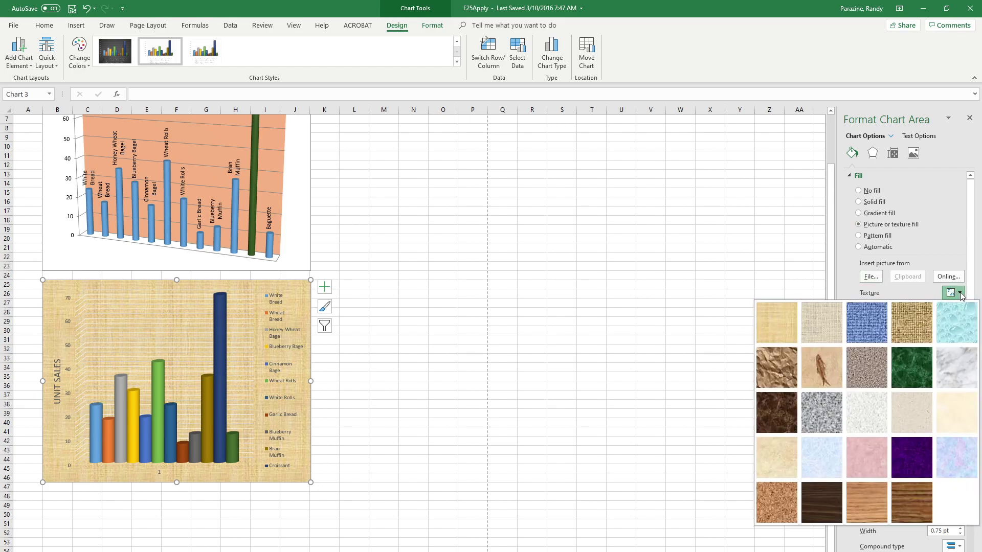
{"action": "left_click", "coordinate": [875, 463]}
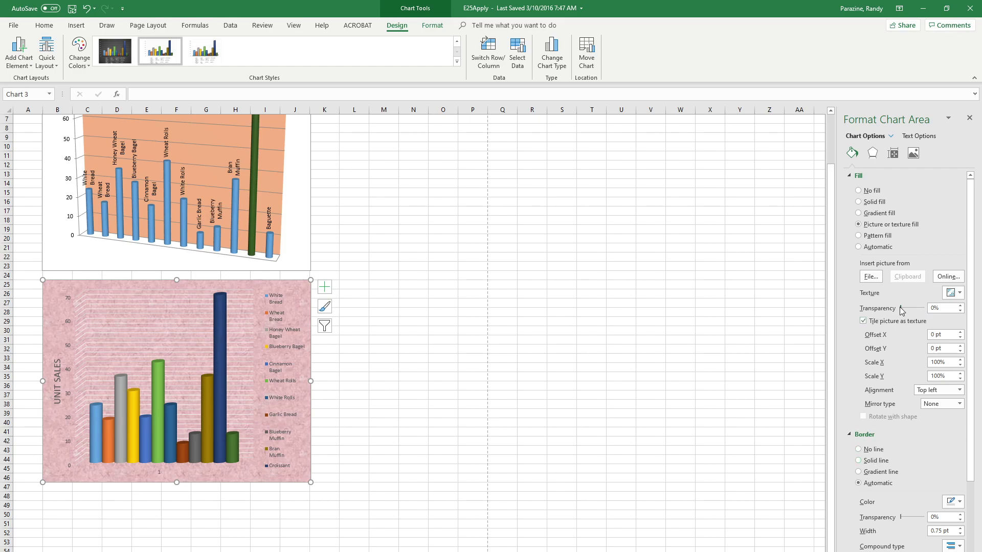
- Set the texture fill's transparency to 25%
{"action": "left_click_drag", "start_coordinate": [902, 308], "coordinate": [906, 308]}
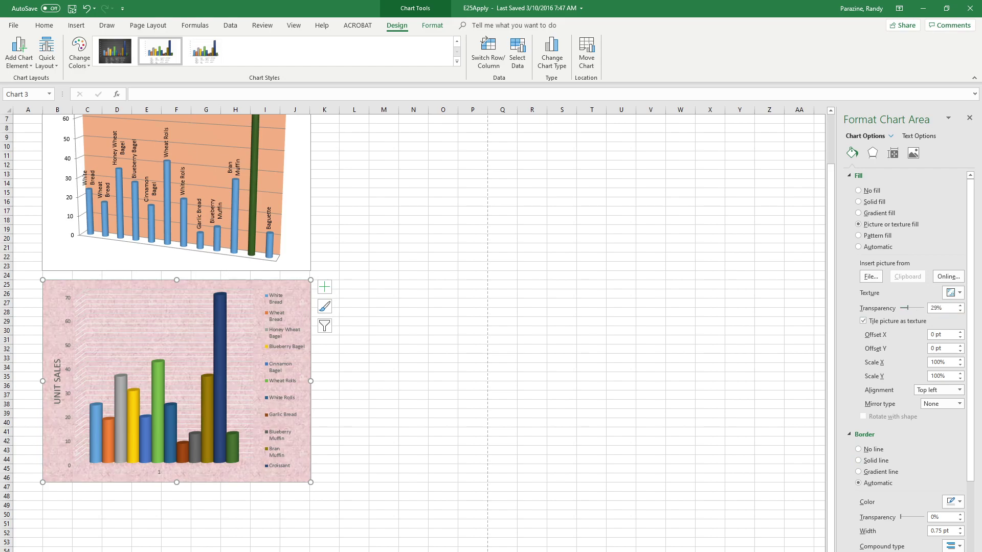
{"action": "left_click", "coordinate": [960, 311]}
{"action": "left_click", "coordinate": [960, 312]}
{"action": "scroll", "coordinate": [639, 388], "scroll_direction": "up", "scroll_amount": 2}
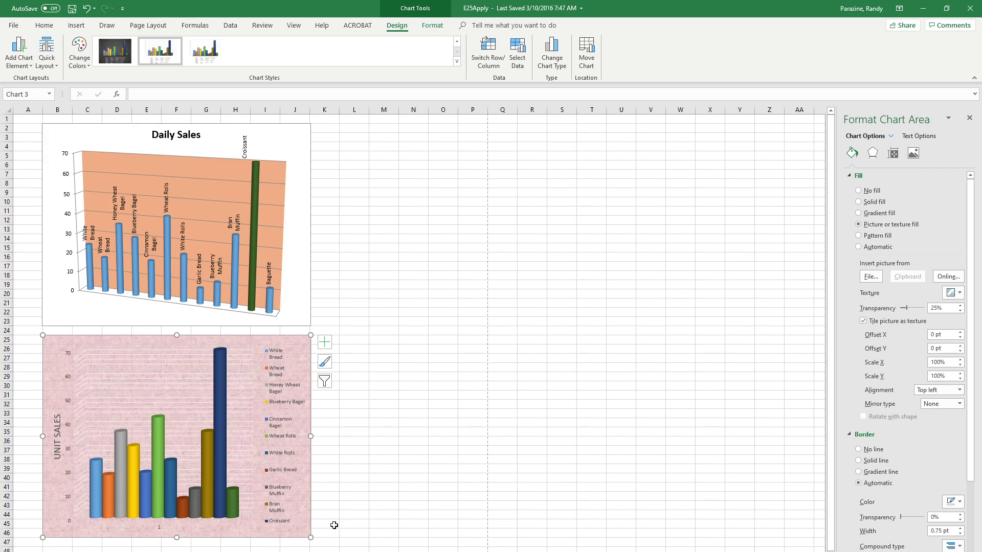
- Add alt text 'Column chart showing unit sales for each product' to the lower chart
{"action": "right_click", "coordinate": [295, 342]}
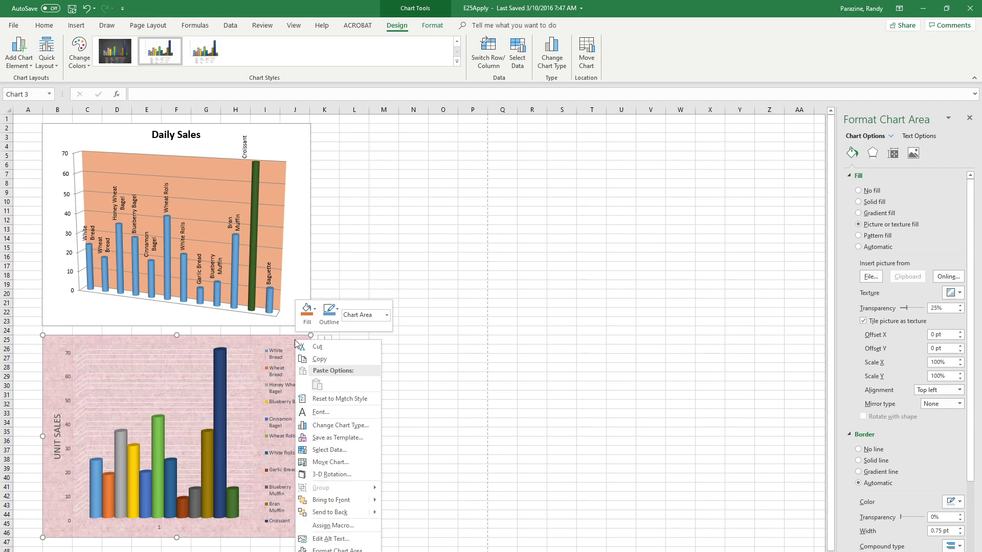
{"action": "left_click", "coordinate": [331, 539]}
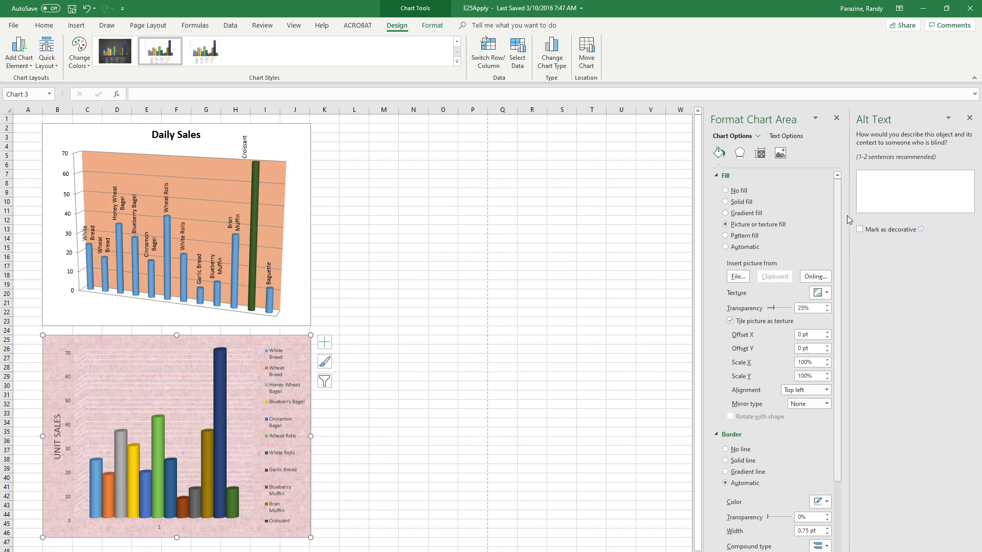
{"action": "left_click", "coordinate": [896, 184]}
{"action": "type", "text": "Column"}
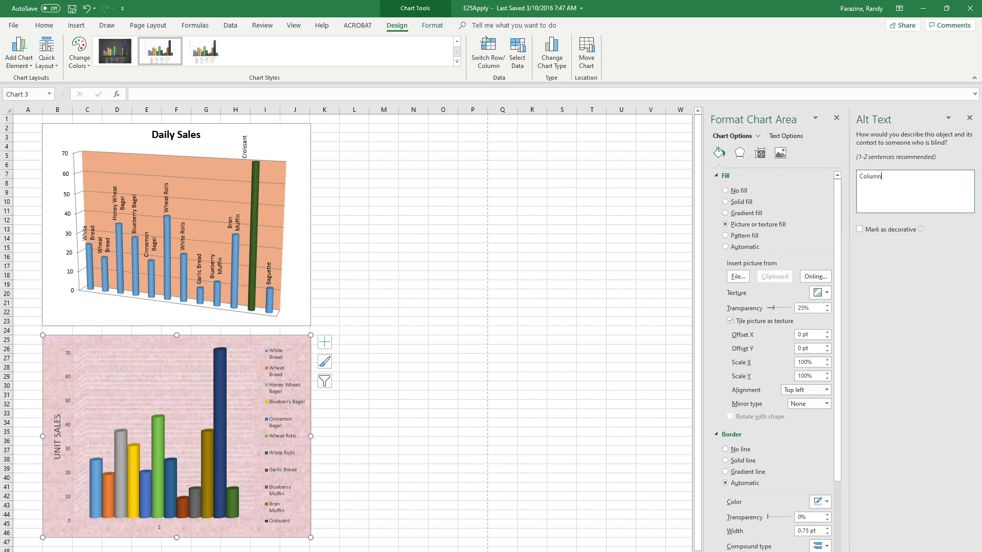
{"action": "type", "text": " chart showing unit sales for each product."}
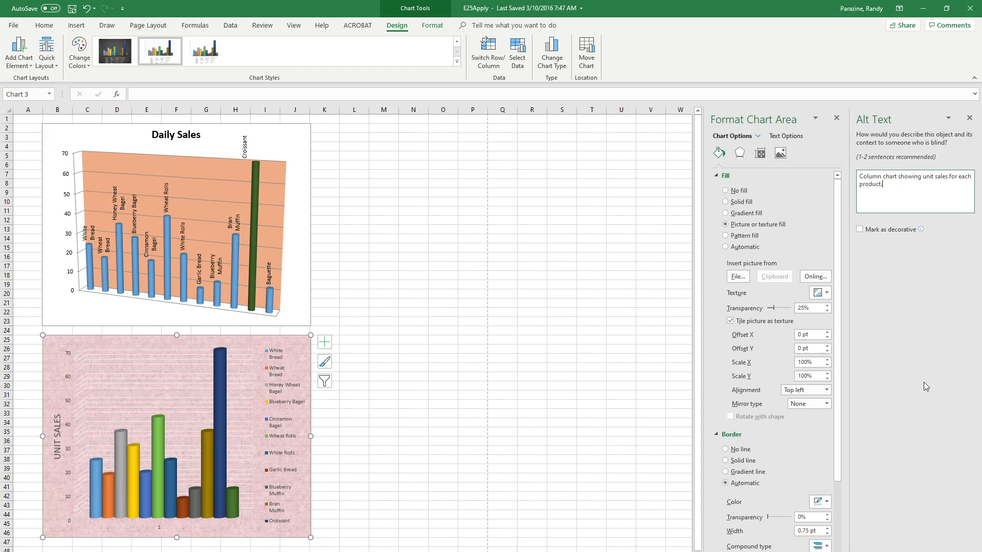
{"action": "left_click", "coordinate": [968, 118]}
- Close the Format Chart Area pane
{"action": "left_click", "coordinate": [969, 121]}
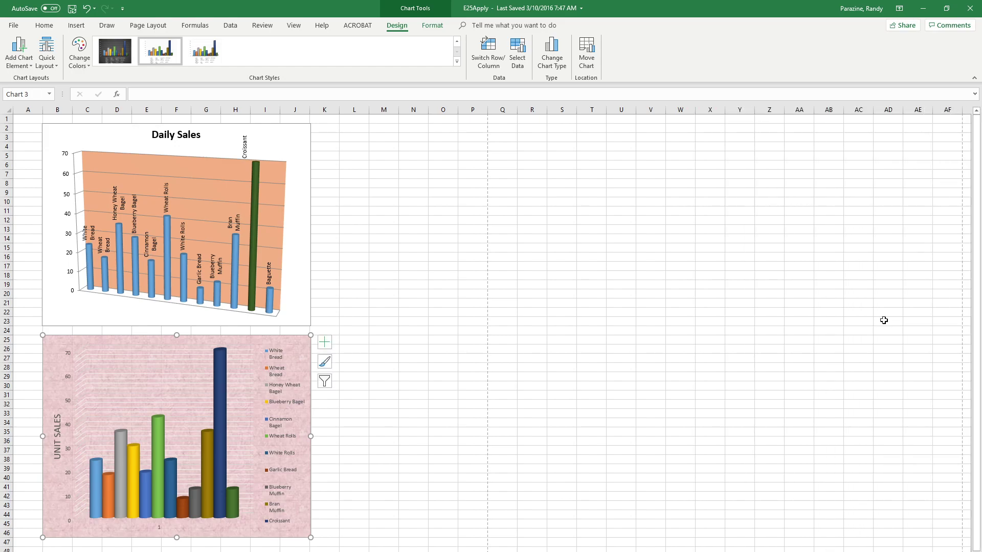